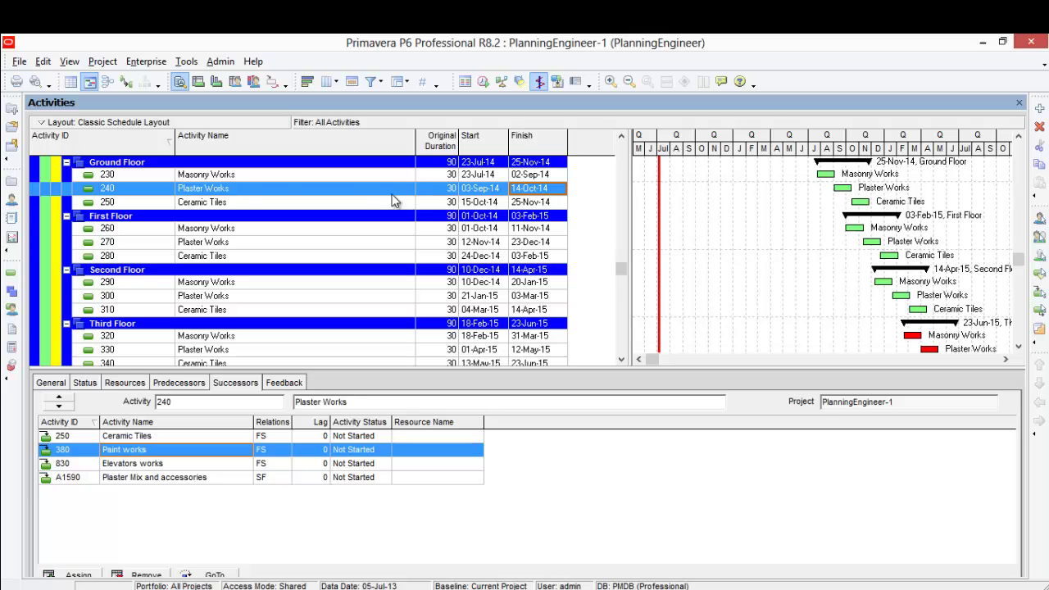
# - Compare the successors of the ground floor Plaster Works and Masonry Works activities
pyautogui.click(233, 211)
pyautogui.click(235, 191)
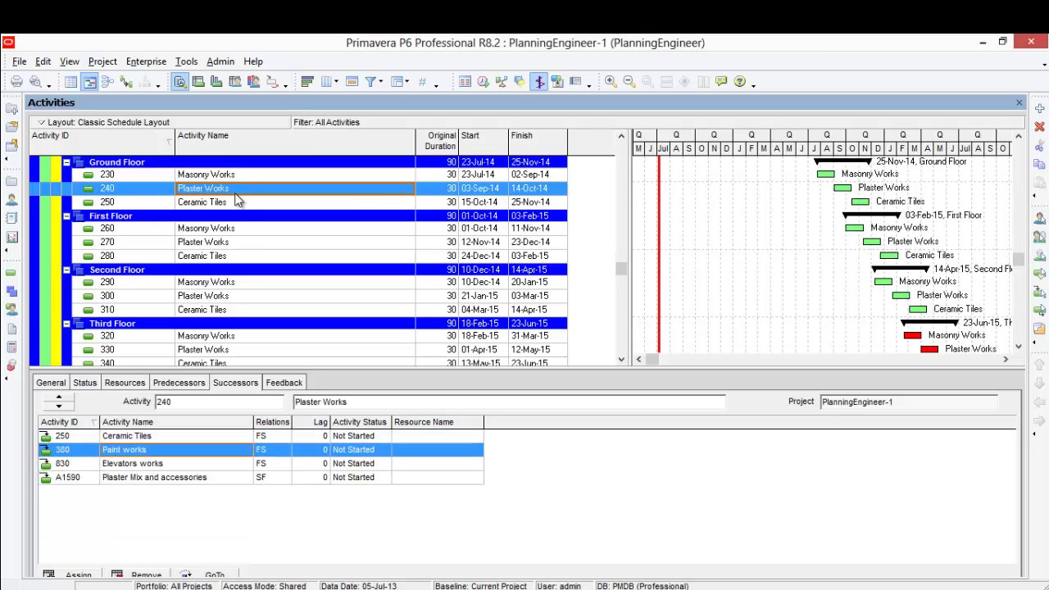
pyautogui.click(242, 177)
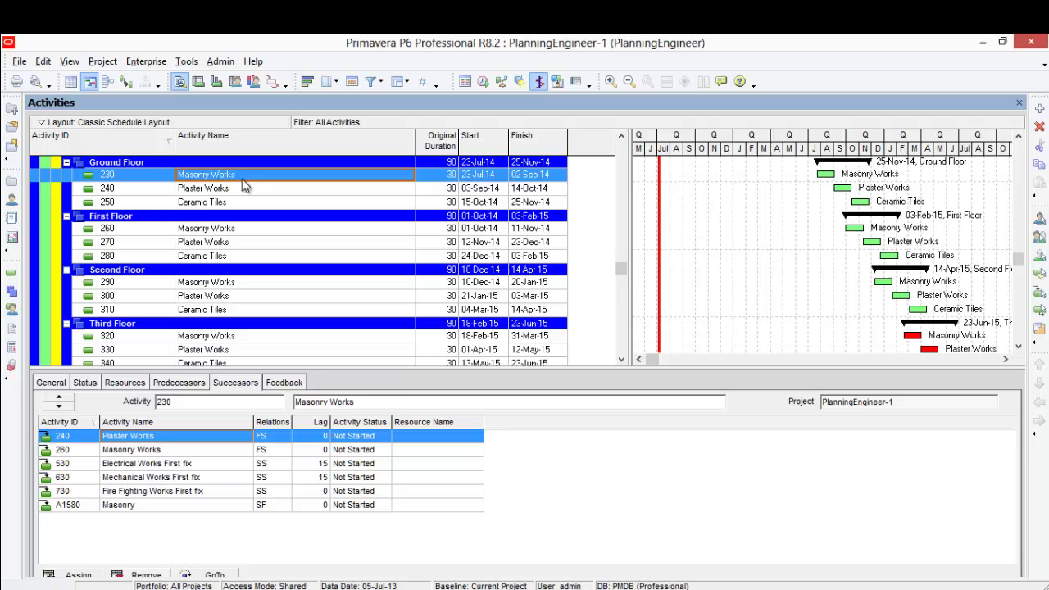
# - Search the available activity table columns for "total float"
pyautogui.click(332, 82)
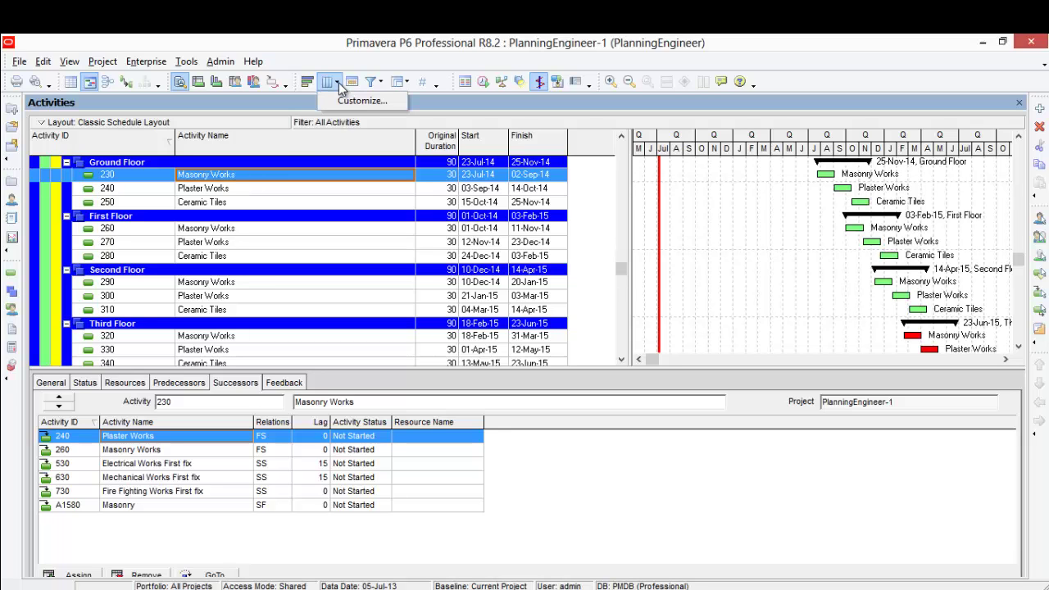
pyautogui.click(360, 101)
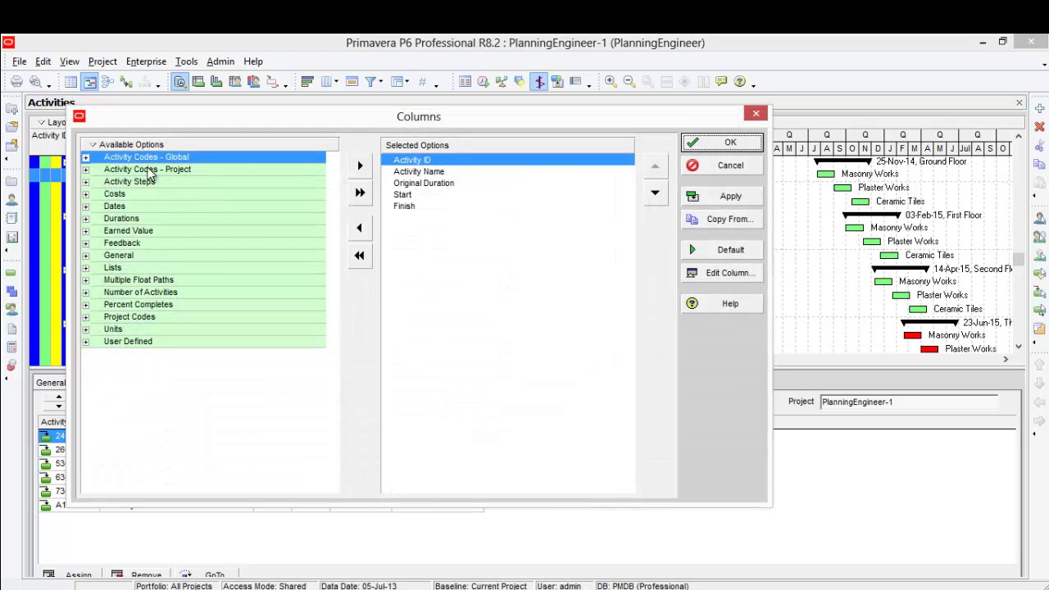
pyautogui.rightClick(137, 150)
pyautogui.click(114, 159)
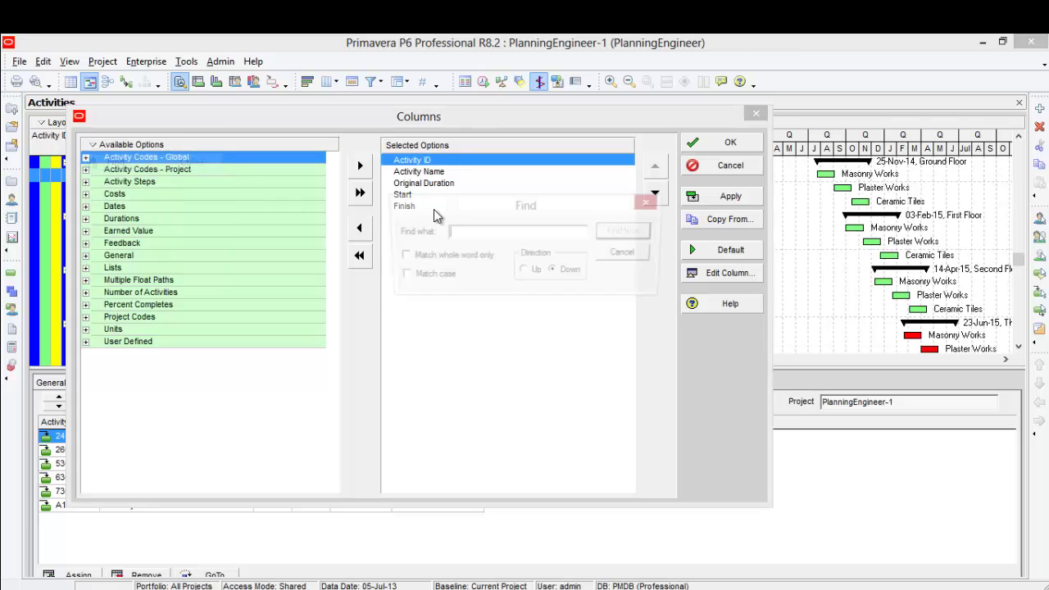
pyautogui.write('t')
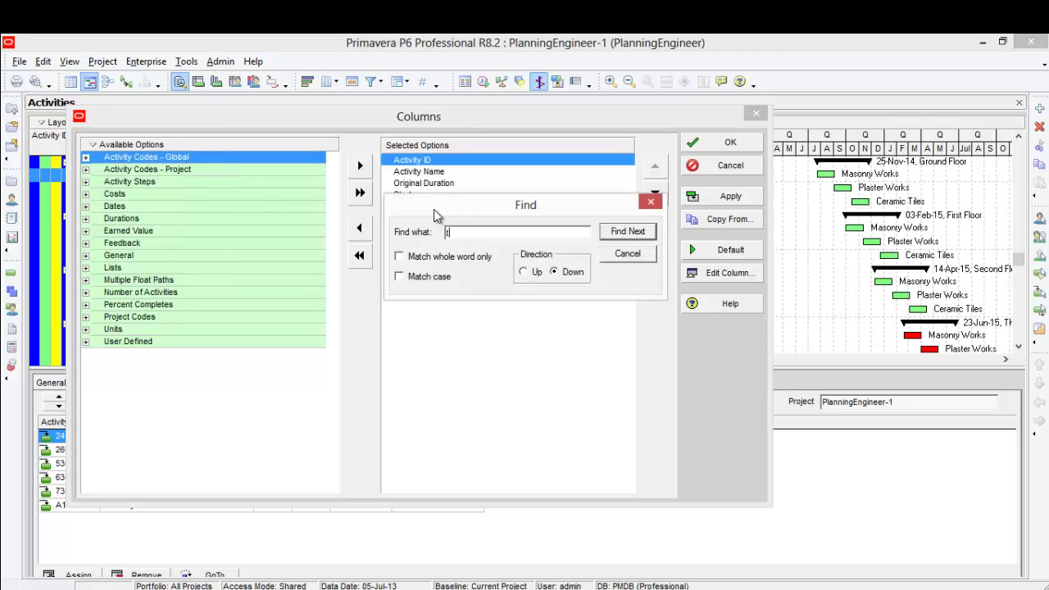
pyautogui.write('otal float')
pyautogui.press('Return')
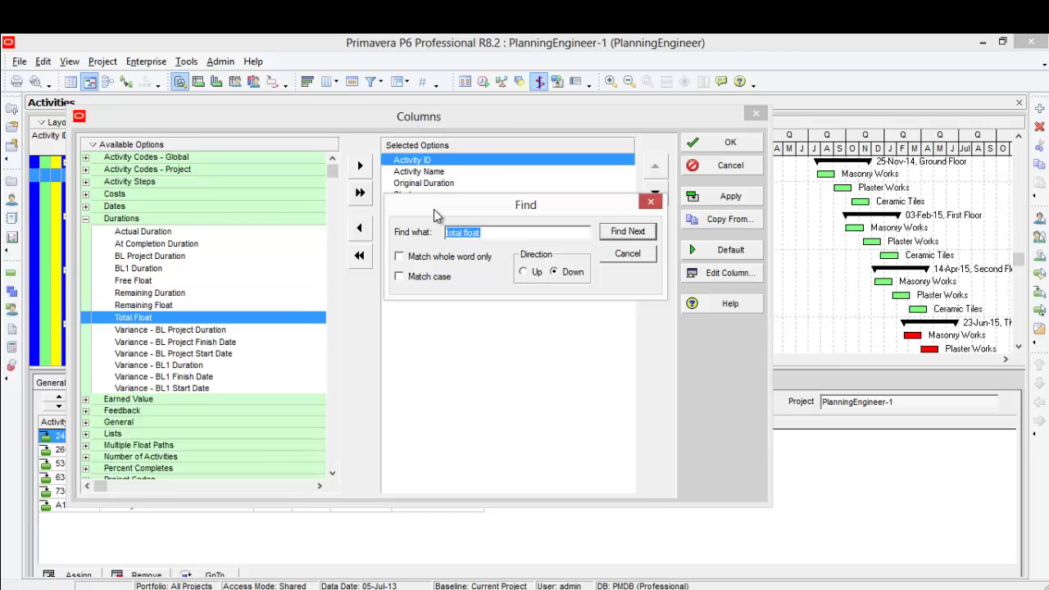
pyautogui.click(652, 202)
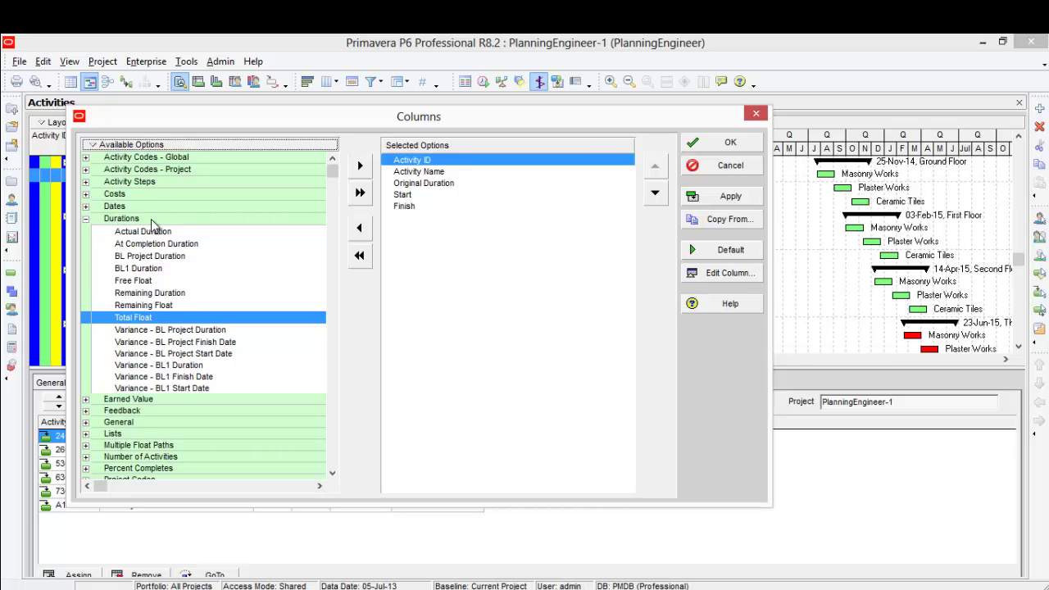
# - Add the Total Float column to the activity table, placed after Finish, and apply the column setup
pyautogui.doubleClick(133, 320)
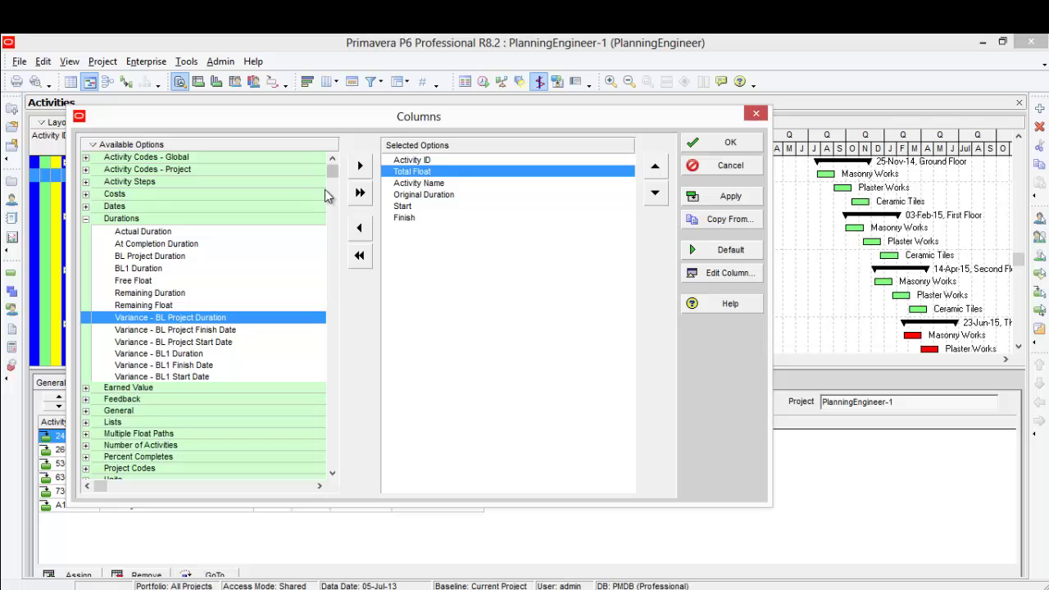
pyautogui.click(655, 193)
pyautogui.click(655, 193)
pyautogui.click(655, 193)
pyautogui.click(655, 193)
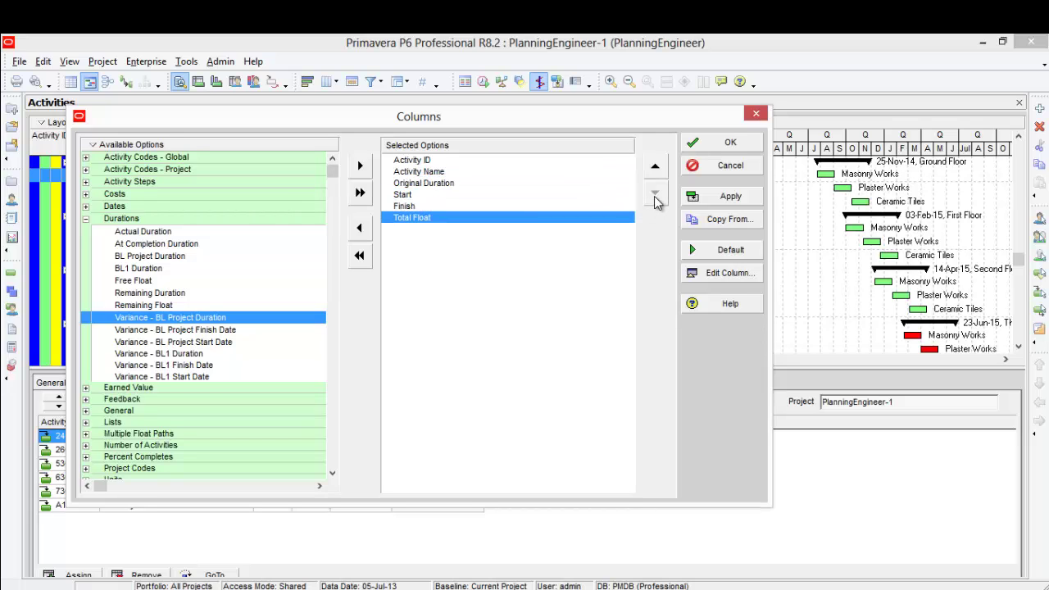
pyautogui.click(754, 197)
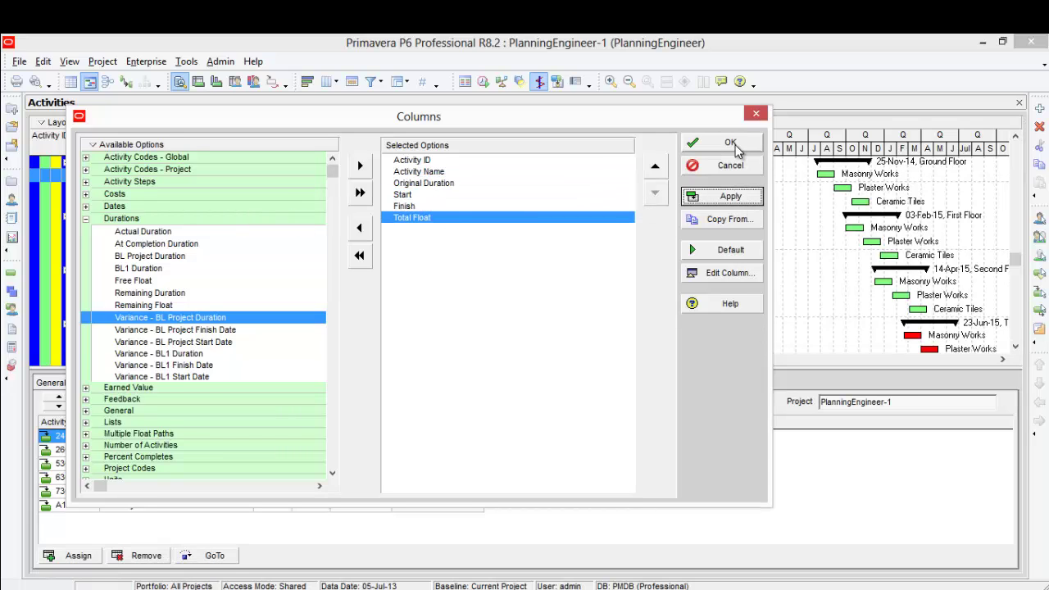
pyautogui.click(735, 146)
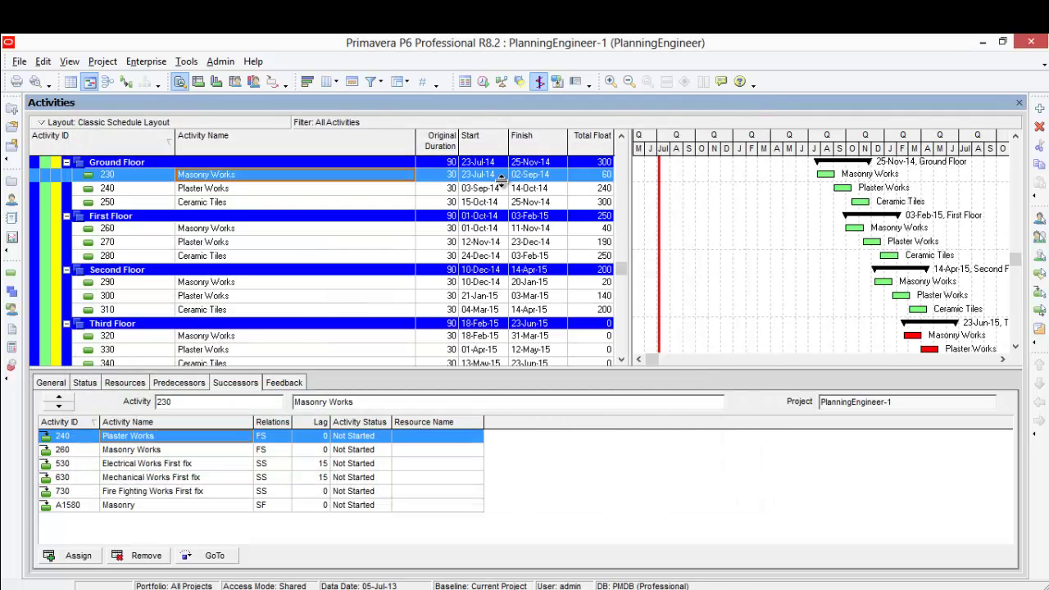
# - Copy the activity name Plaster Works from ground floor activity 240
pyautogui.click(204, 193)
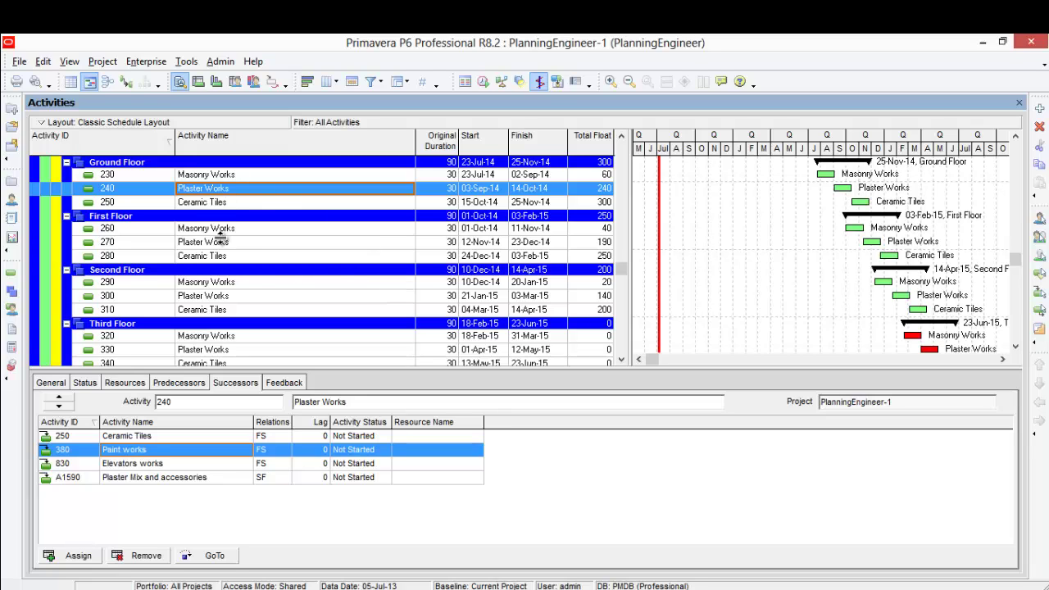
pyautogui.scroll(1, 257, 271)
pyautogui.click(245, 205)
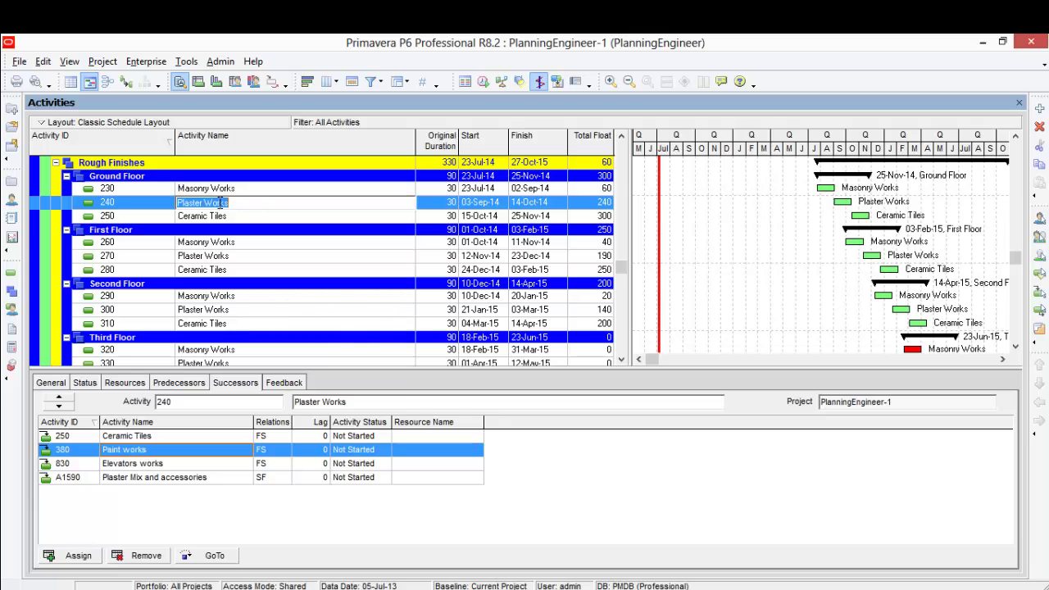
pyautogui.rightClick(217, 203)
pyautogui.click(269, 253)
# - Edit the user-defined (Untitled Filter) so that Activity Name contains the copied name Plaster Works
pyautogui.rightClick(370, 85)
pyautogui.click(371, 83)
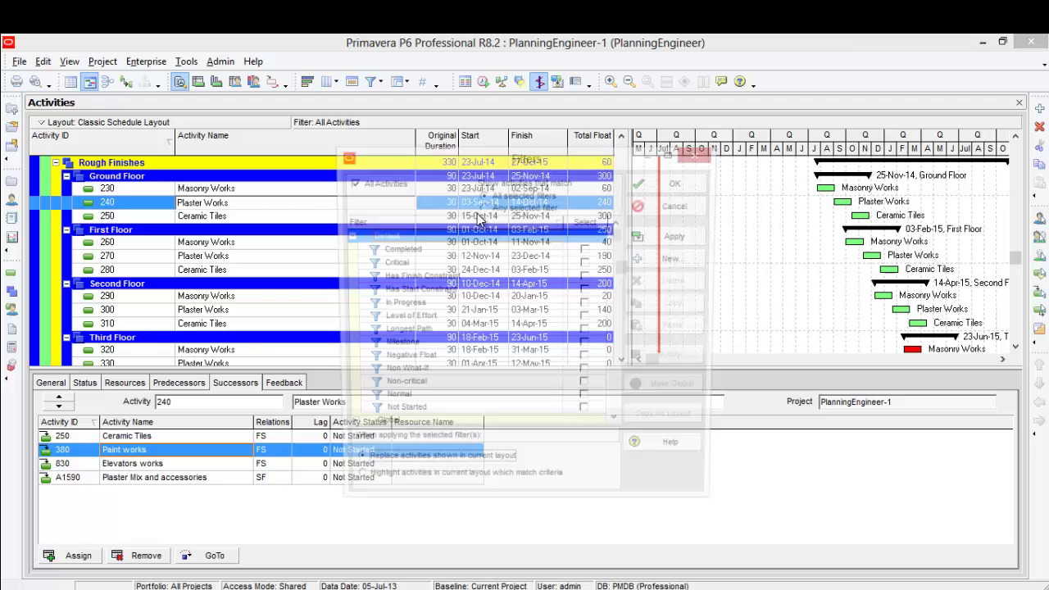
pyautogui.scroll(-2, 616, 340)
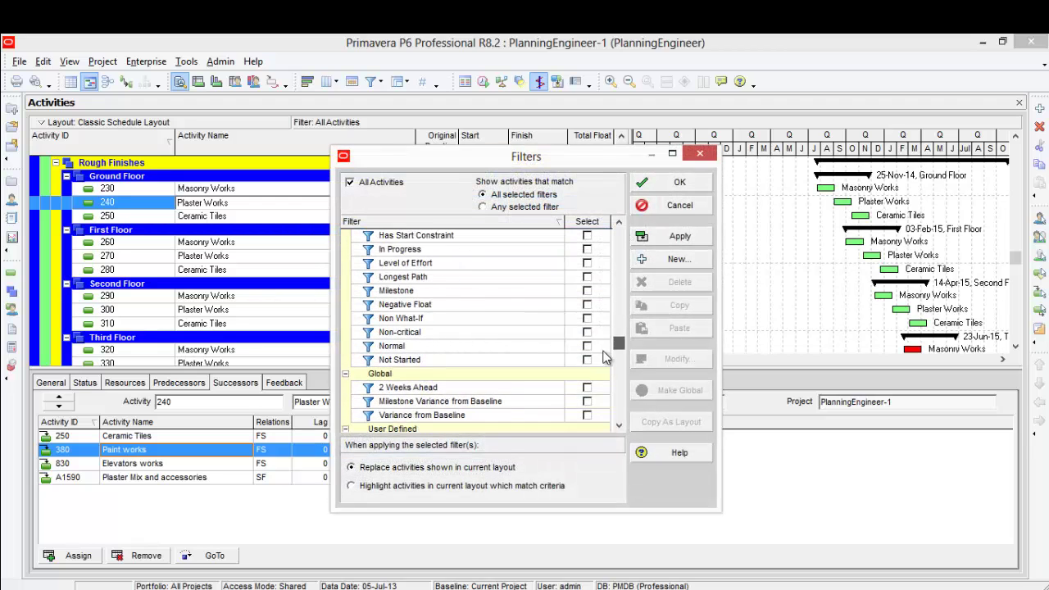
pyautogui.click(600, 387)
pyautogui.doubleClick(462, 416)
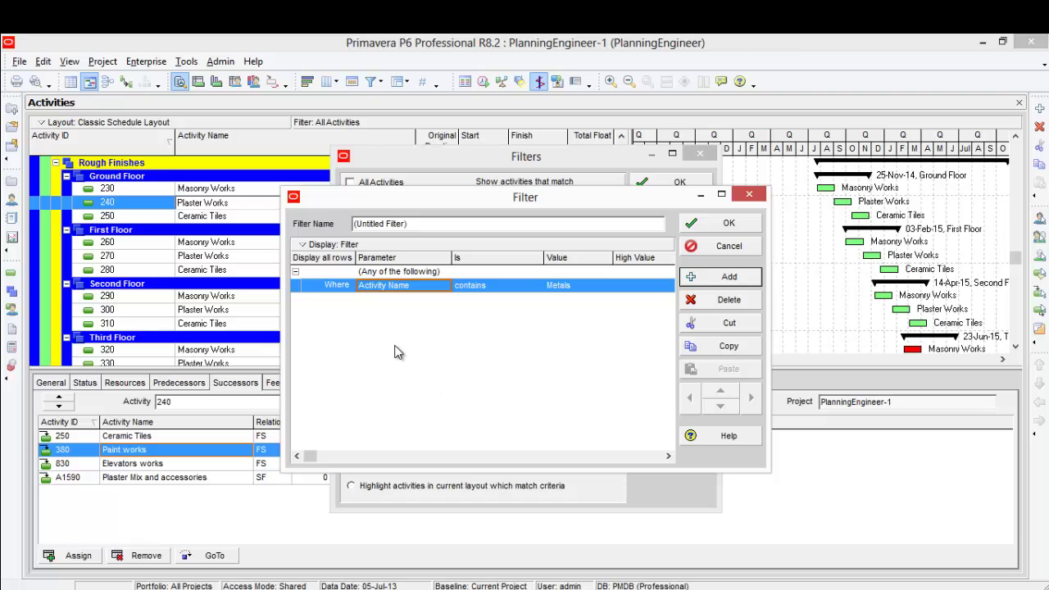
pyautogui.click(577, 284)
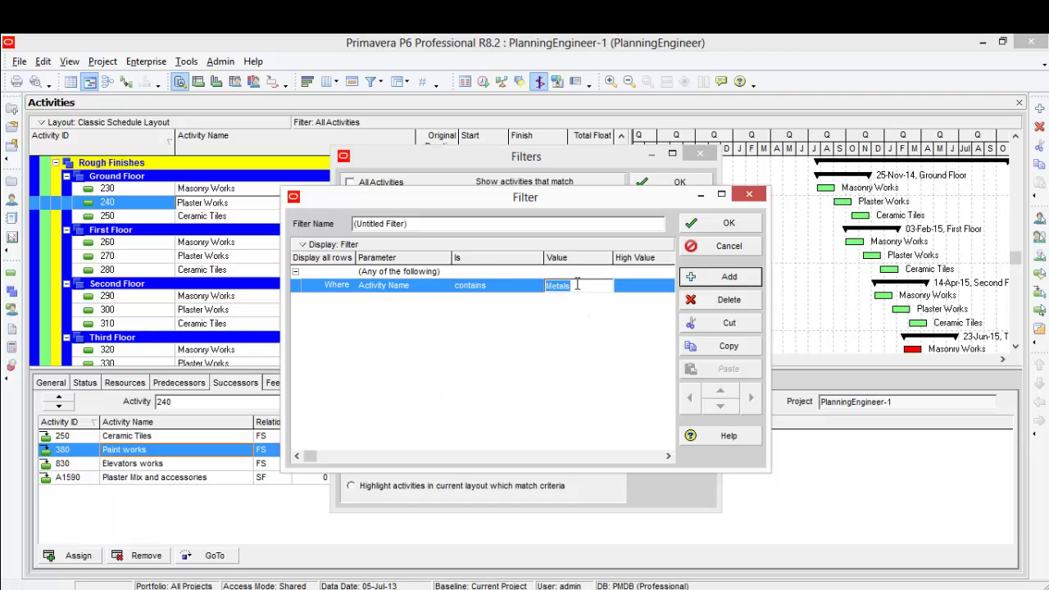
pyautogui.hotkey('ctrl', 'v')
pyautogui.click(728, 223)
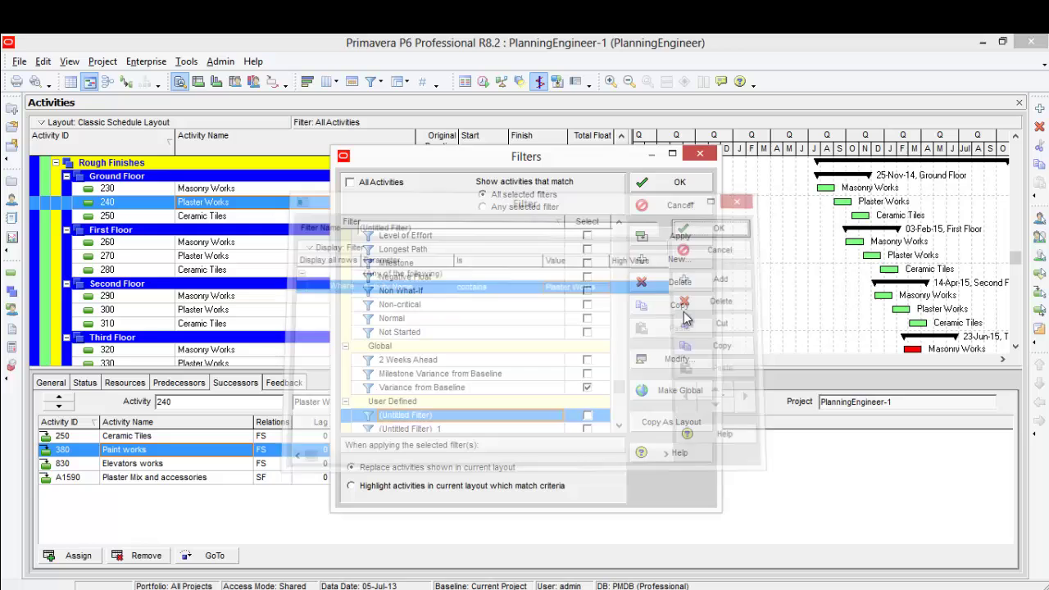
# - Deselect the Variance from Baseline filter and apply only the user-defined (Untitled Filter) to the activities
pyautogui.click(587, 388)
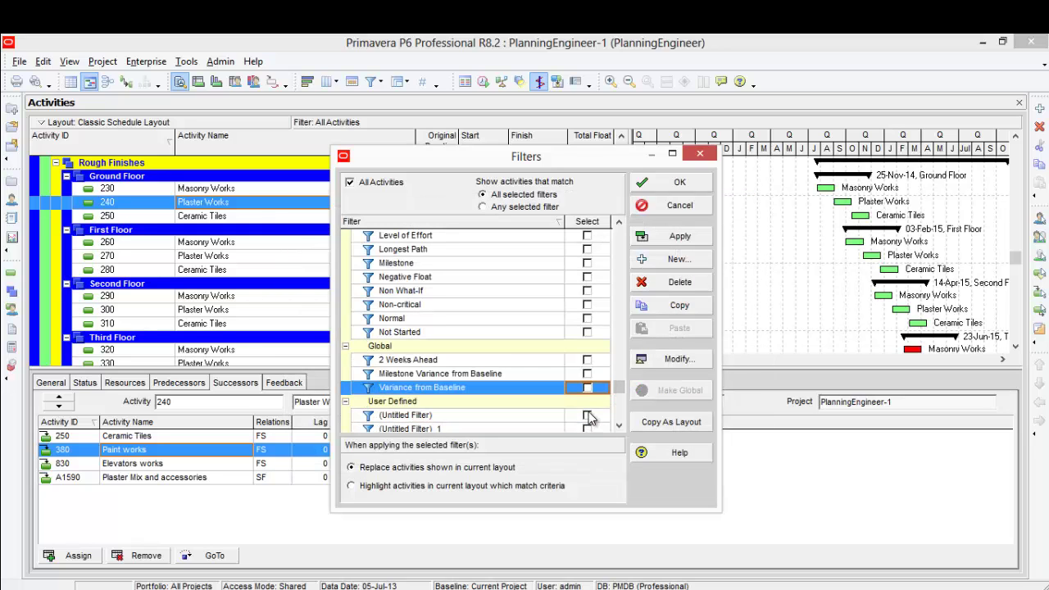
pyautogui.click(586, 414)
pyautogui.click(689, 237)
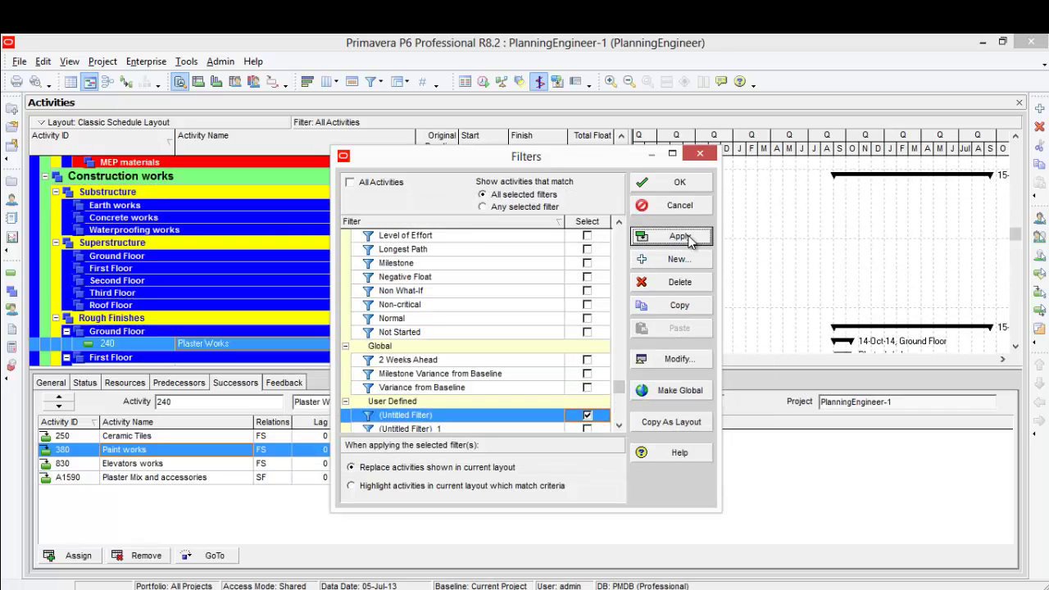
pyautogui.click(680, 183)
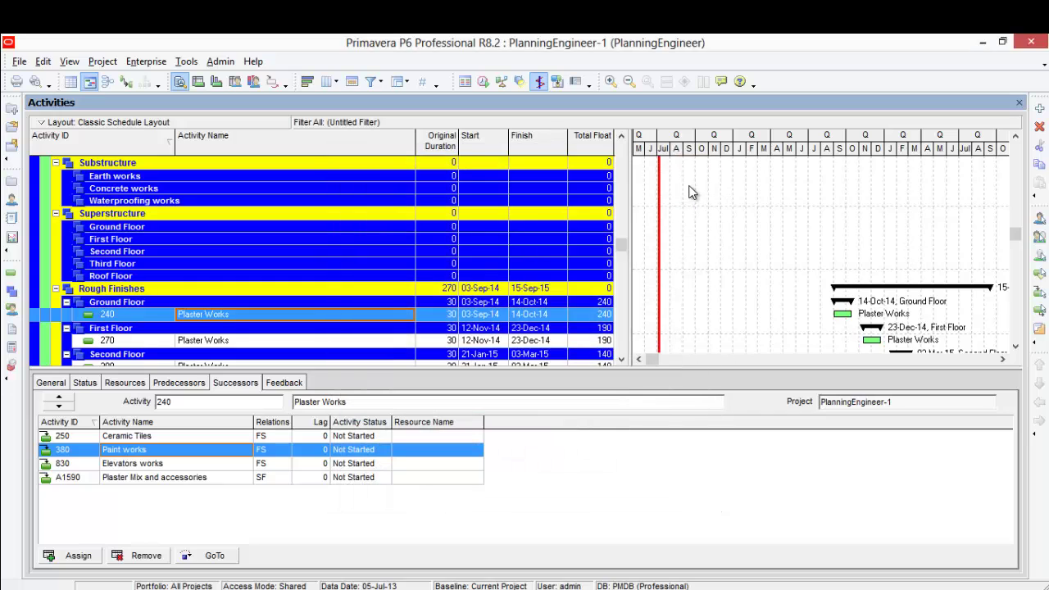
# - Set the grouping options to hide empty WBS bands and apply them
pyautogui.rightClick(397, 83)
pyautogui.click(414, 105)
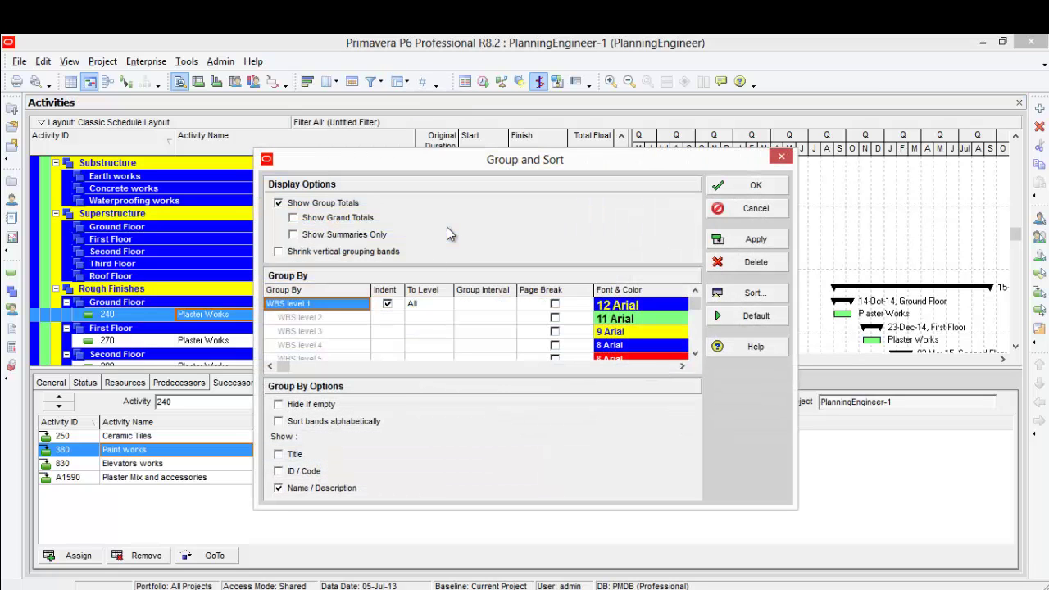
pyautogui.click(313, 405)
pyautogui.click(757, 240)
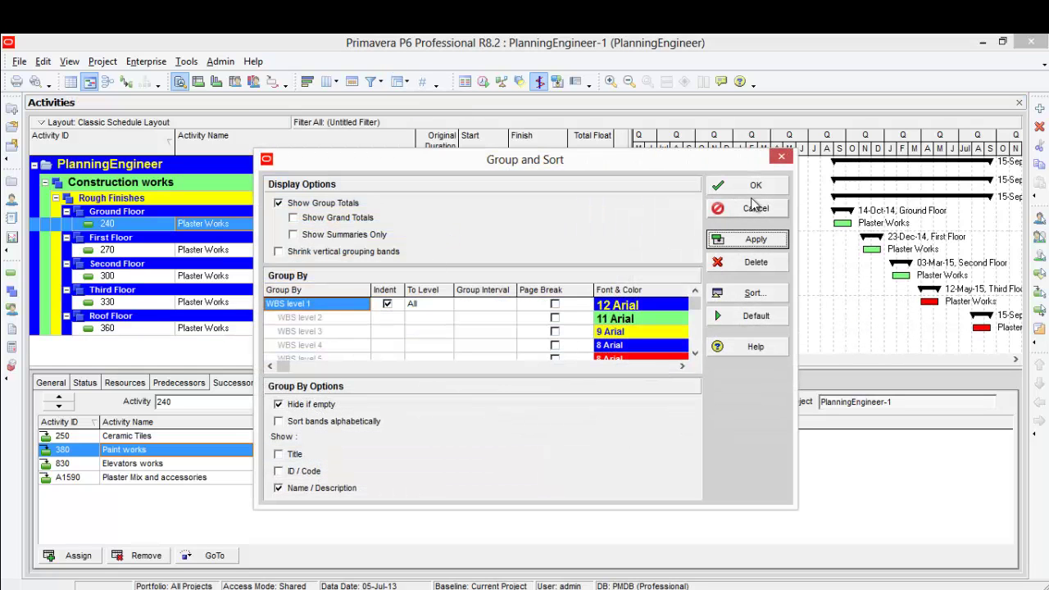
pyautogui.click(755, 187)
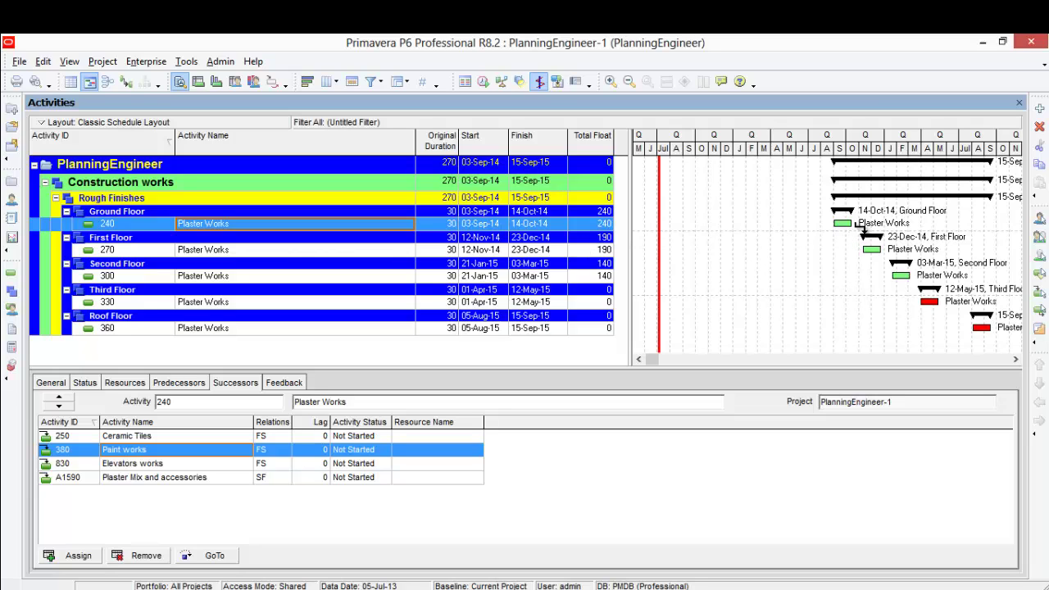
# - Link the Plaster Works activities finish-to-start, floor by floor from Ground Floor to Roof Floor, with relationship lines displayed
pyautogui.moveTo(859, 223); pyautogui.dragTo(900, 277)
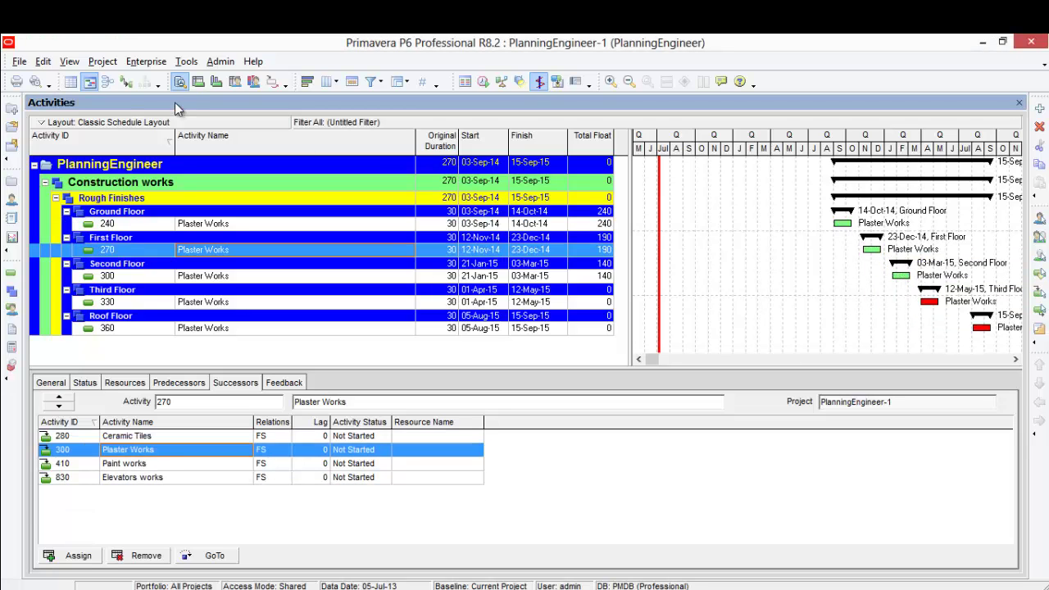
pyautogui.click(125, 84)
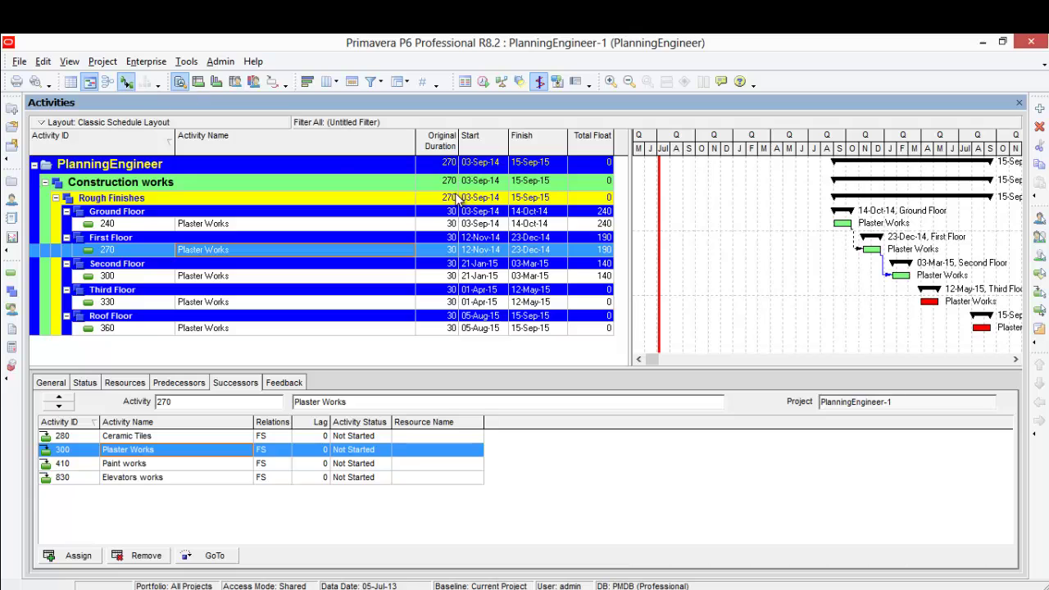
pyautogui.click(918, 278)
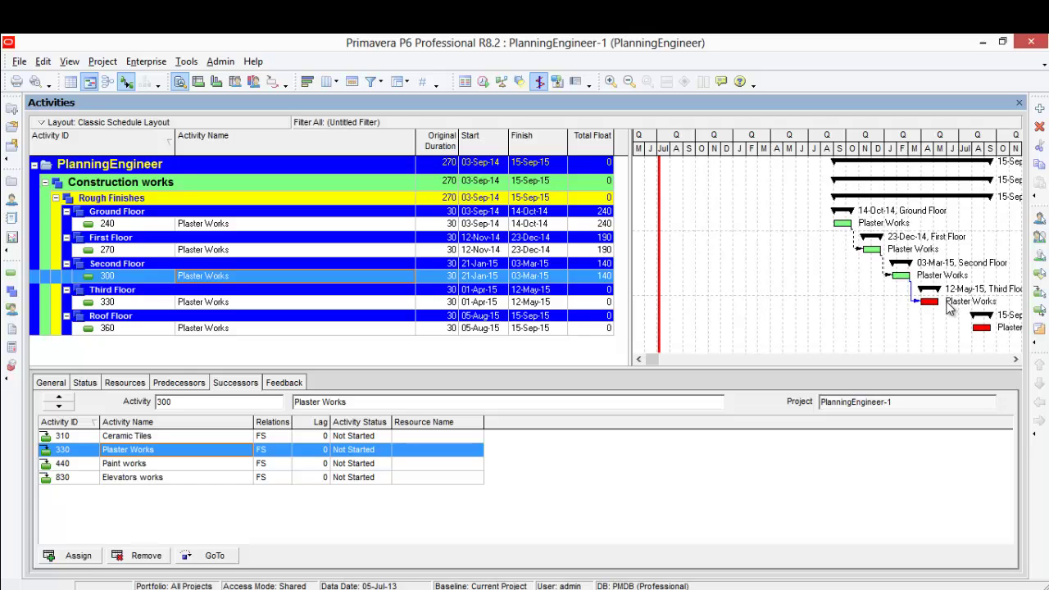
pyautogui.click(950, 305)
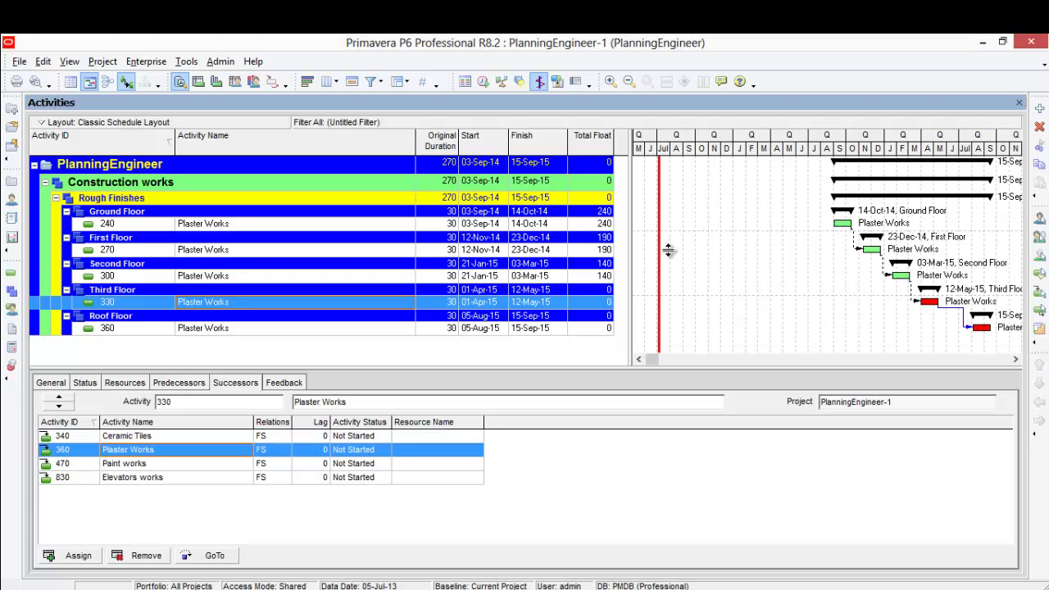
# - Schedule the project with the current data date, keeping the Total Float column in view
pyautogui.click(483, 81)
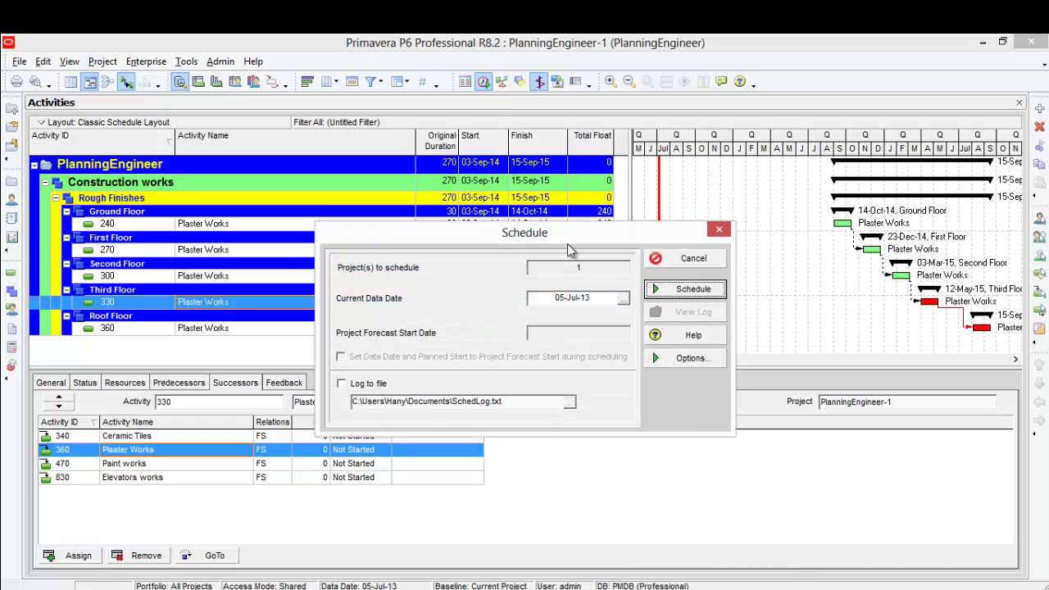
pyautogui.moveTo(556, 239); pyautogui.dragTo(524, 351)
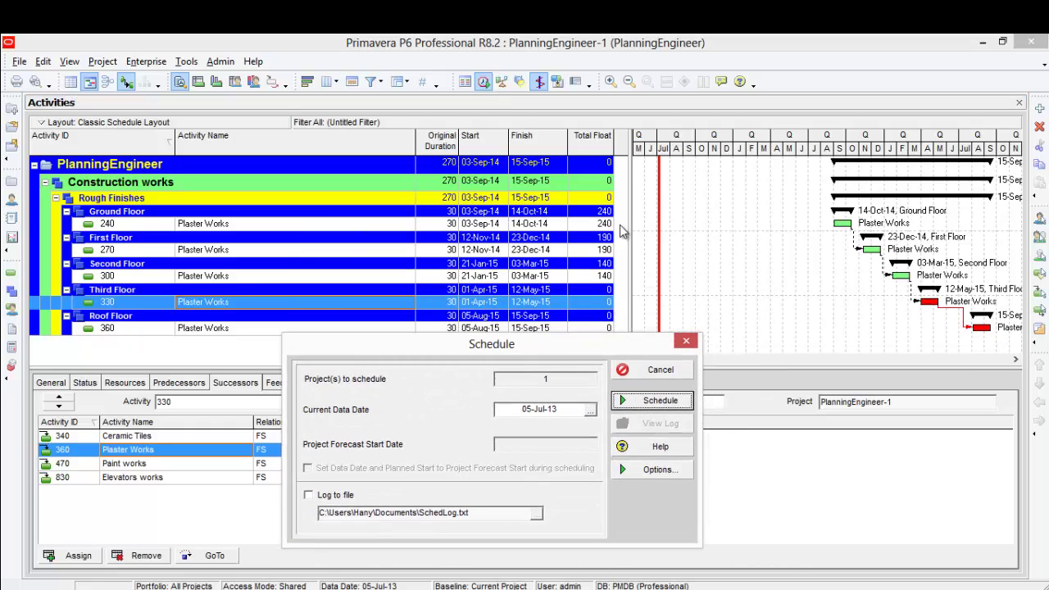
pyautogui.click(656, 402)
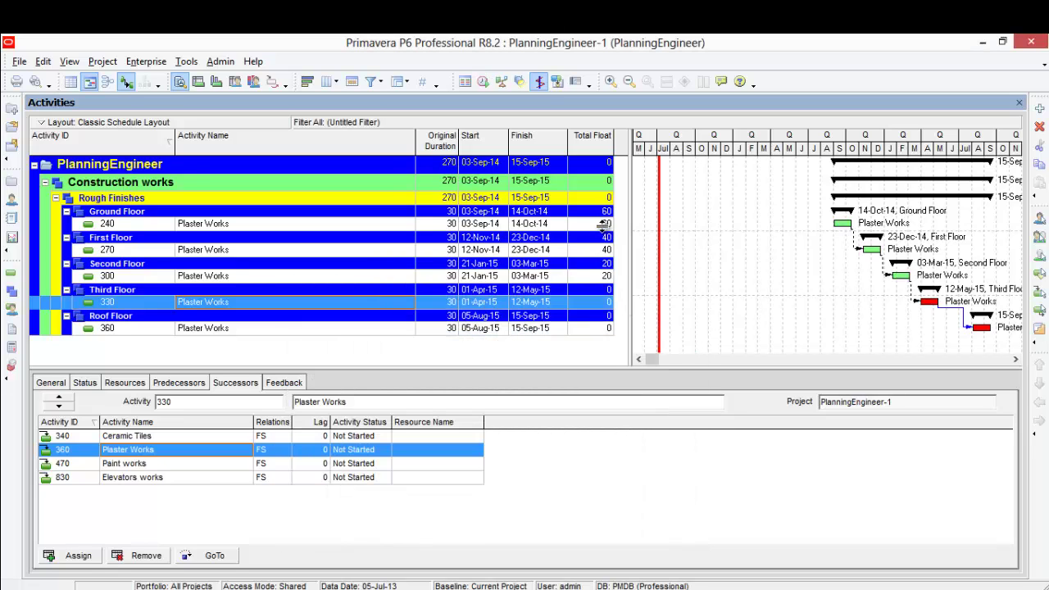
# - Examine the recalculated total float of the Plaster Works activities on the ground, first and second floors
pyautogui.click(604, 225)
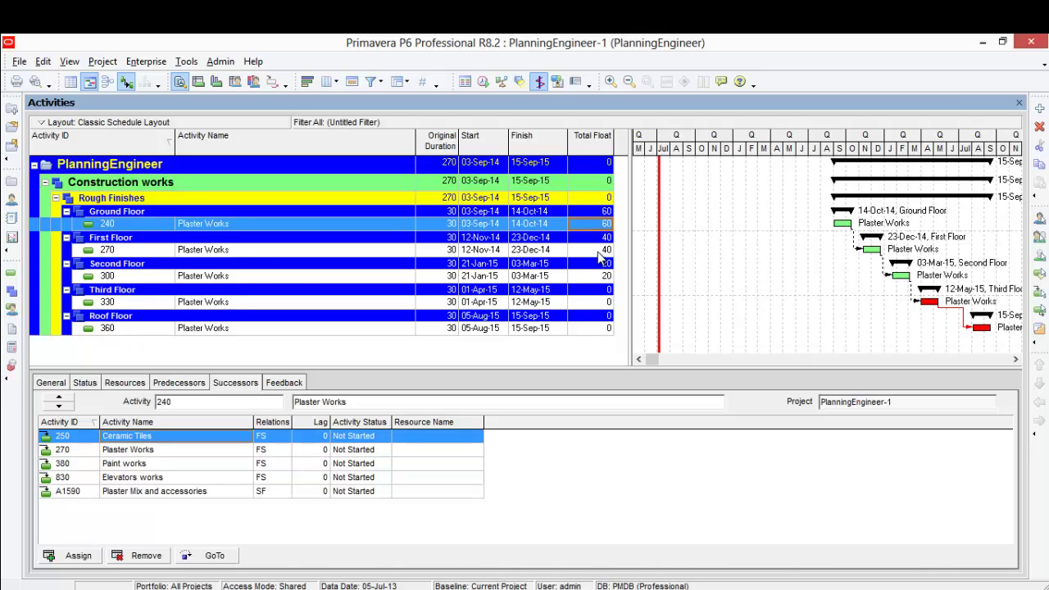
pyautogui.click(599, 253)
pyautogui.click(598, 277)
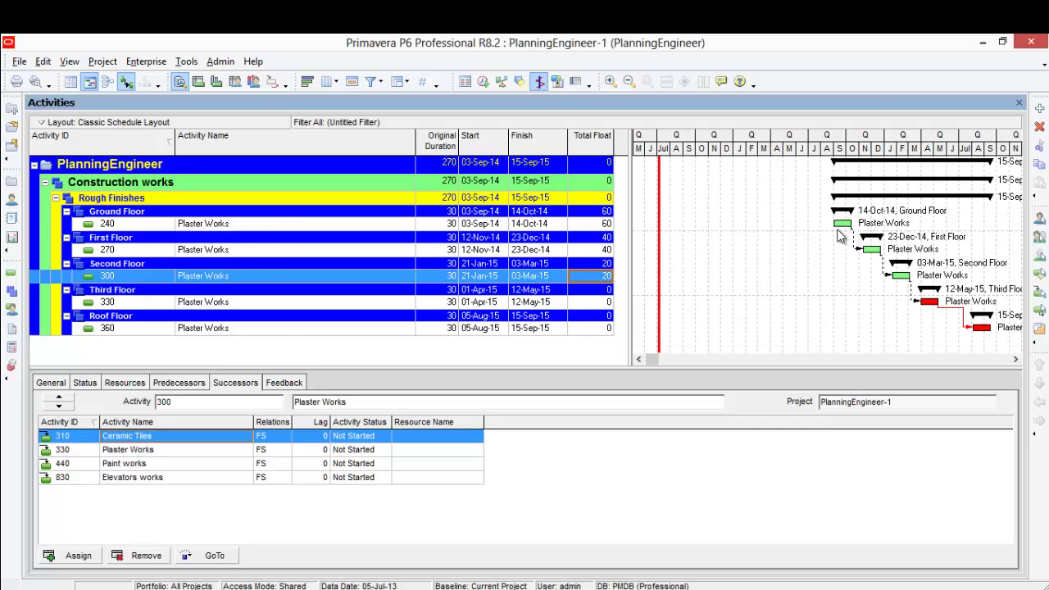
pyautogui.click(595, 250)
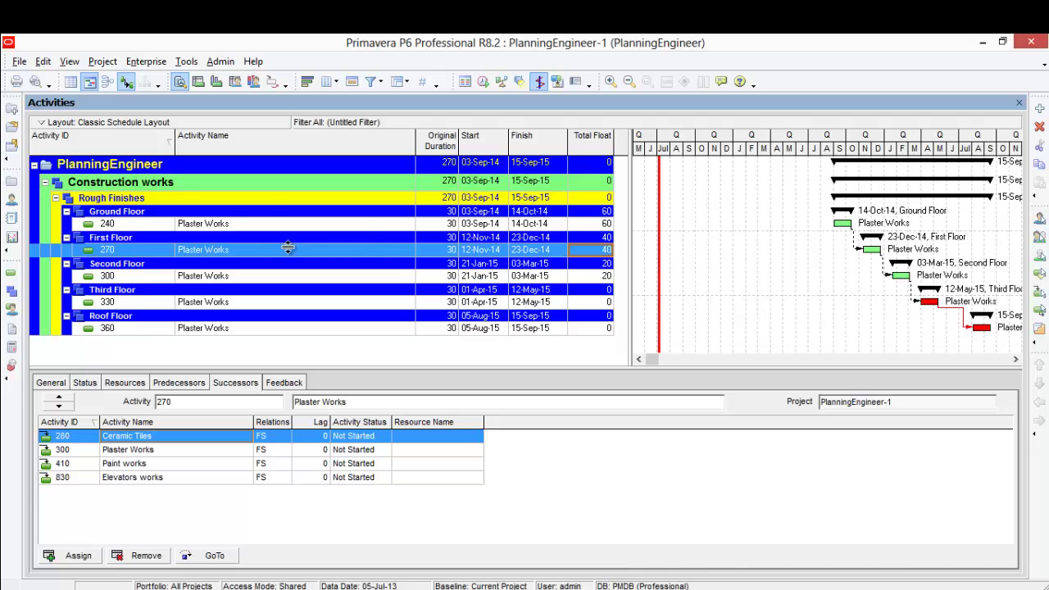
# - Remove the Plaster Works filter so all activities are shown, and hide the relationship lines in the Gantt chart
pyautogui.click(223, 230)
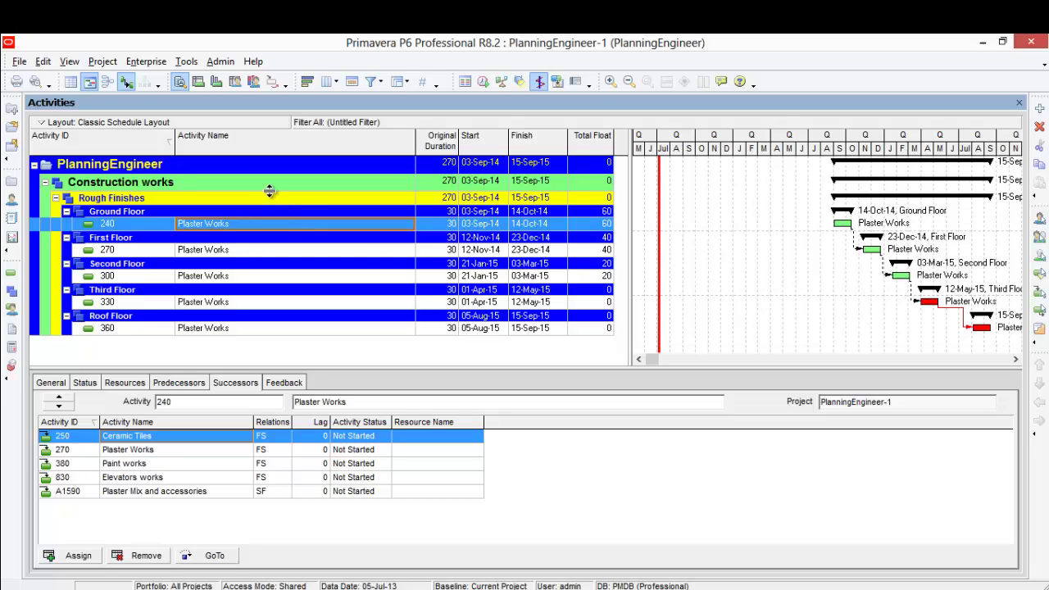
pyautogui.click(376, 85)
pyautogui.click(402, 101)
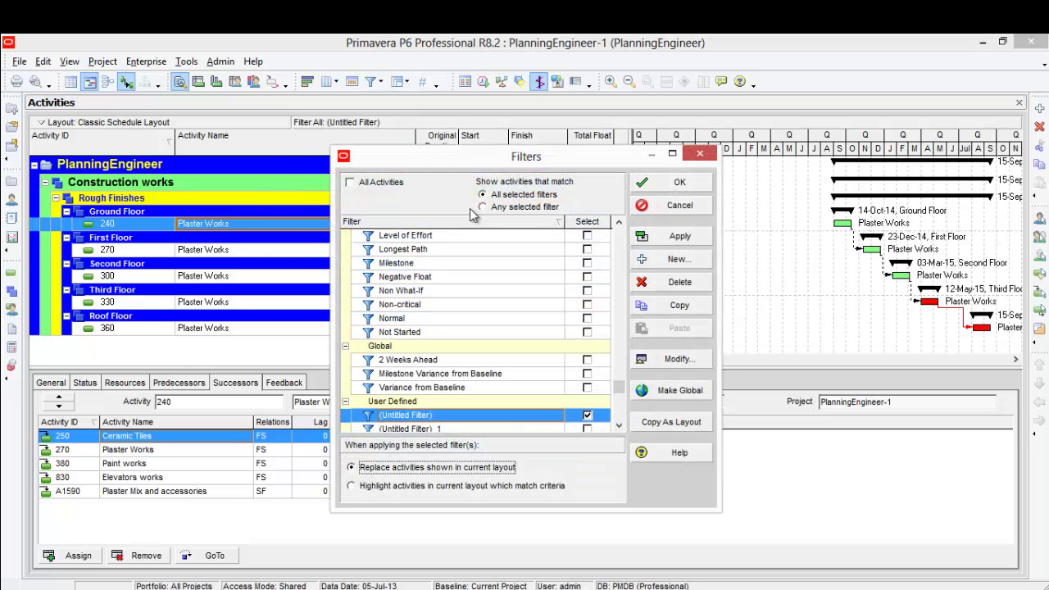
pyautogui.click(381, 182)
pyautogui.click(679, 236)
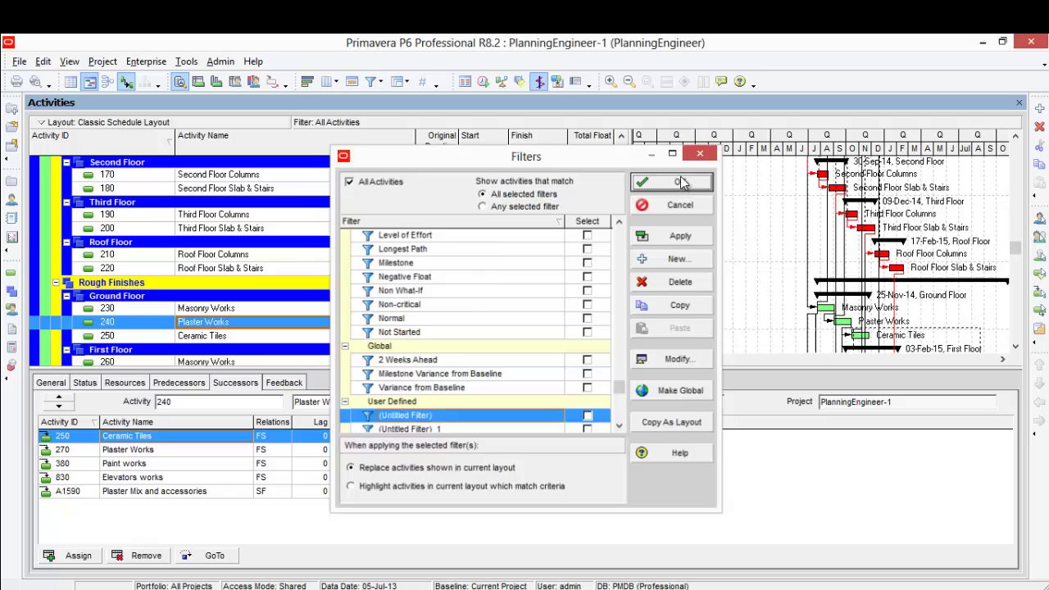
pyautogui.click(679, 182)
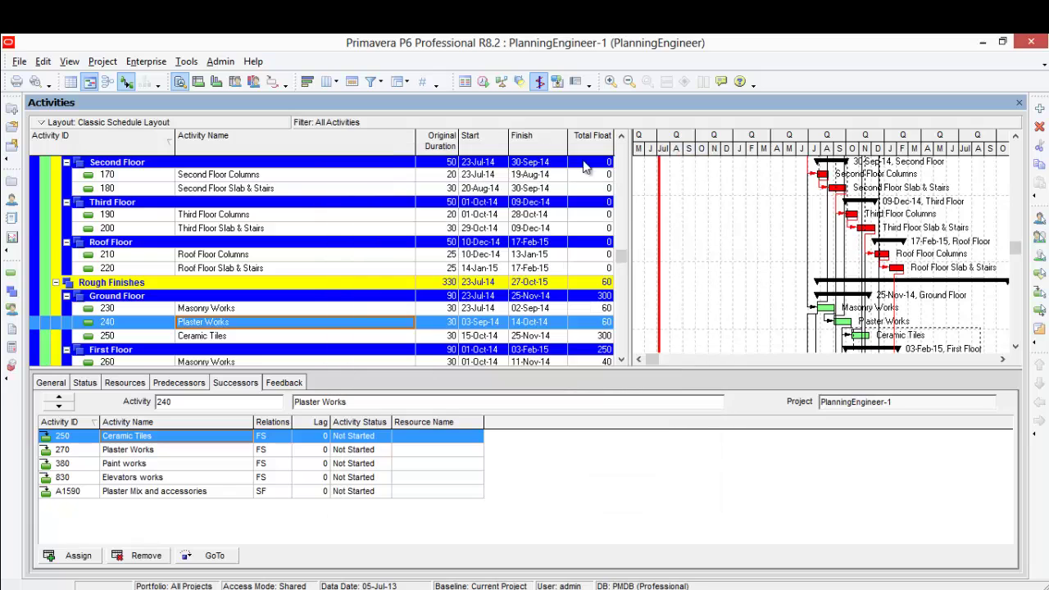
pyautogui.click(126, 82)
# - Go to the Ground Floor Paint works successor of the Ground Floor Plaster Works and copy its activity name
pyautogui.scroll(-2, 405, 288)
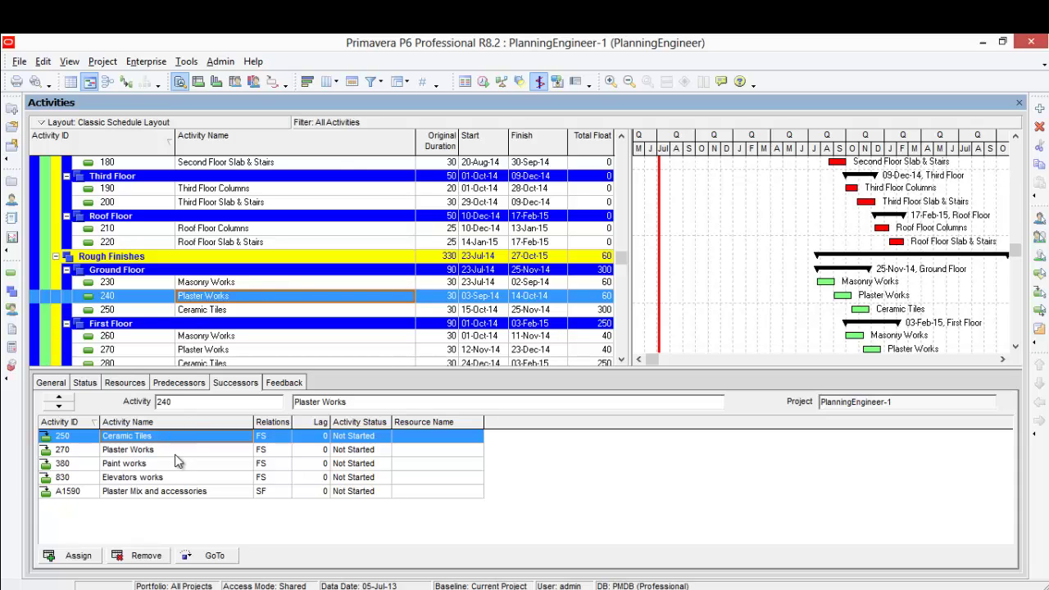
pyautogui.click(163, 464)
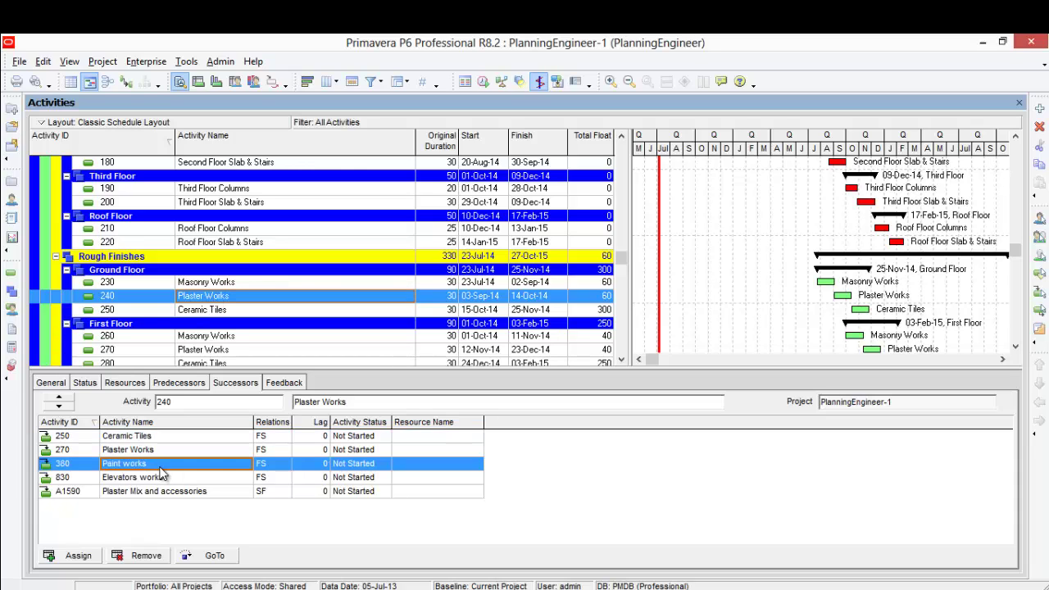
pyautogui.click(226, 557)
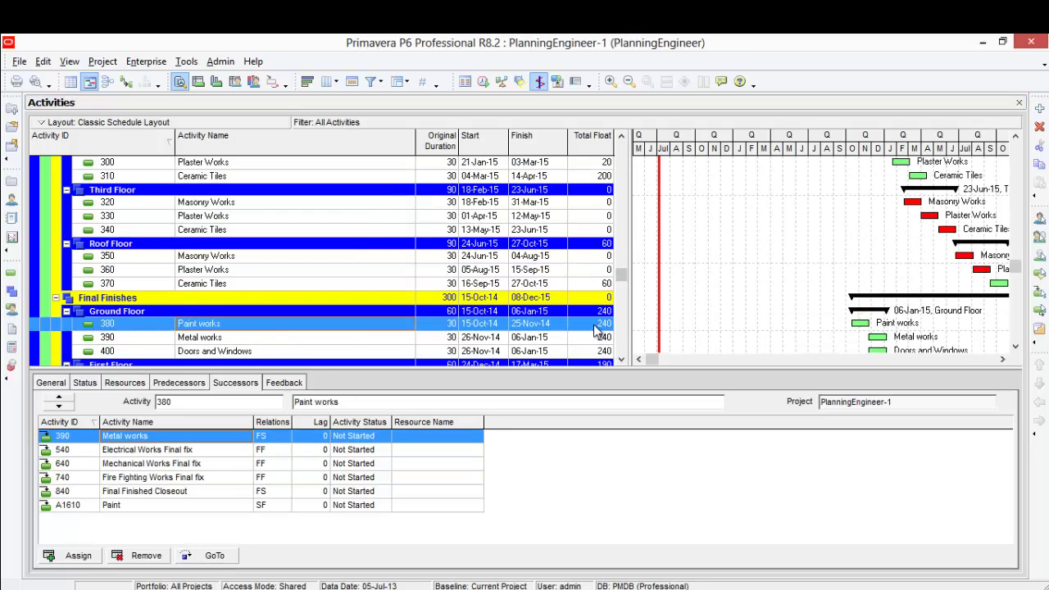
pyautogui.click(240, 325)
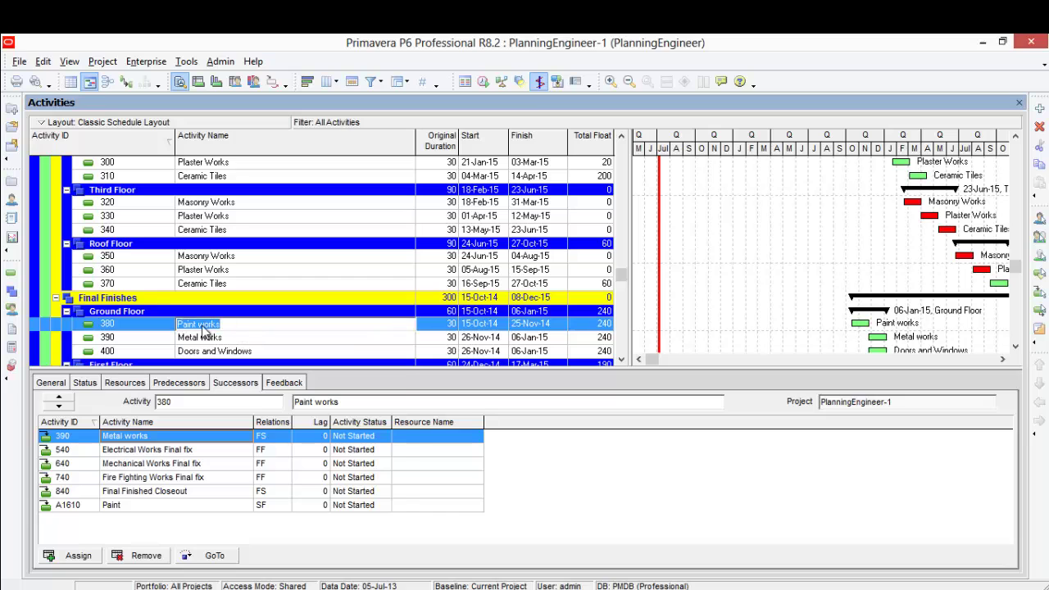
pyautogui.rightClick(203, 331)
pyautogui.click(272, 377)
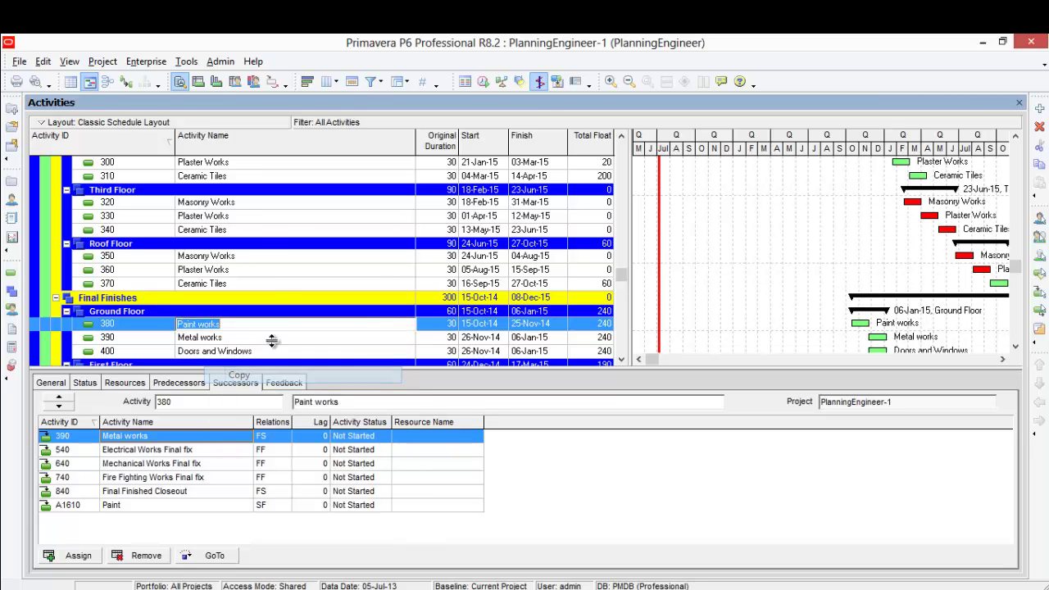
# - Set the untitled user-defined filter to Activity Name contains Paint works and apply it to the layout
pyautogui.click(373, 85)
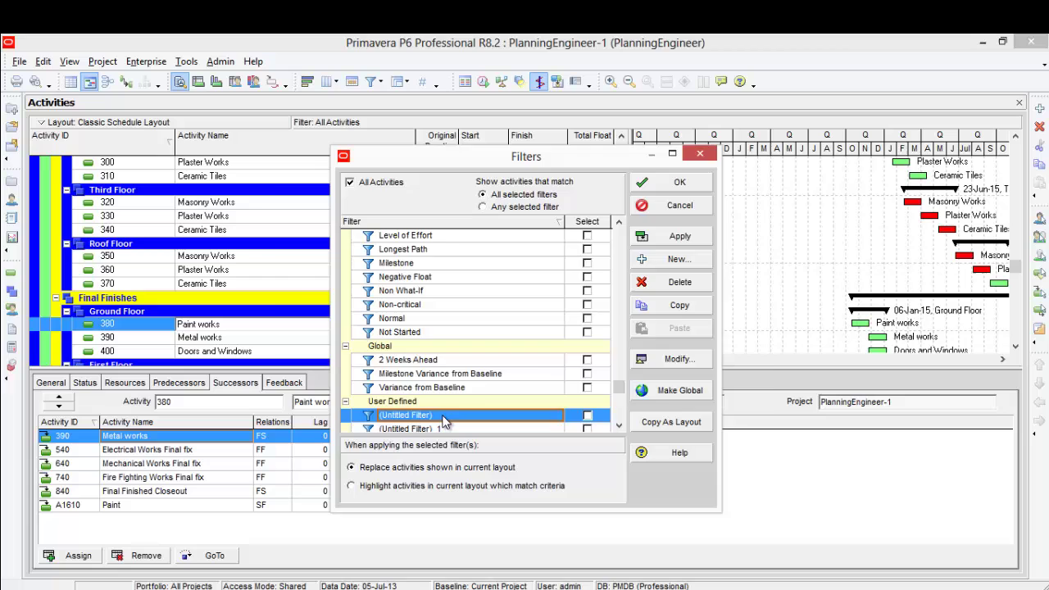
pyautogui.doubleClick(443, 421)
pyautogui.click(579, 286)
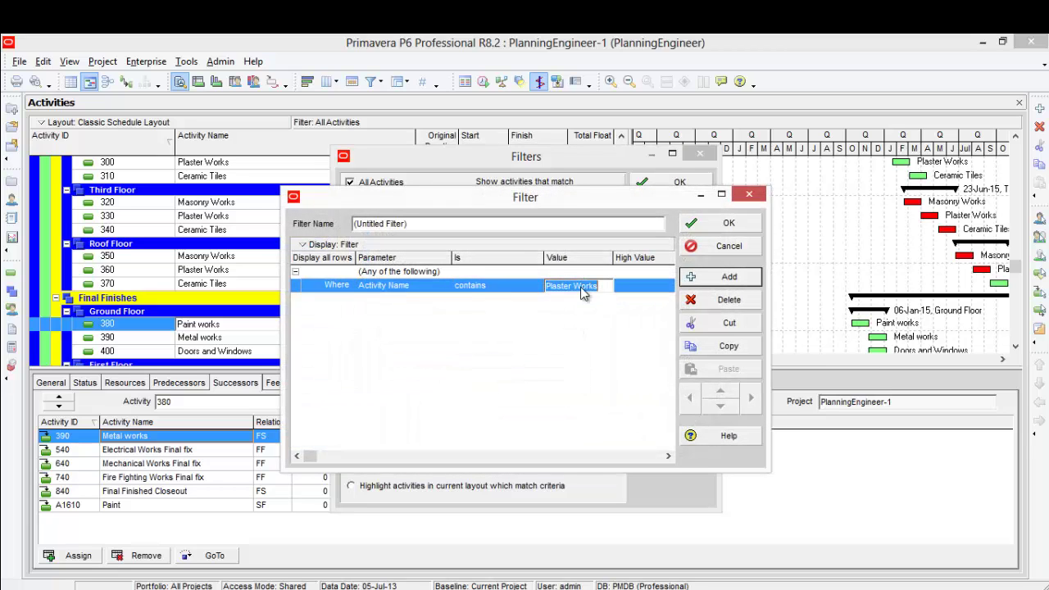
pyautogui.rightClick(582, 293)
pyautogui.click(623, 347)
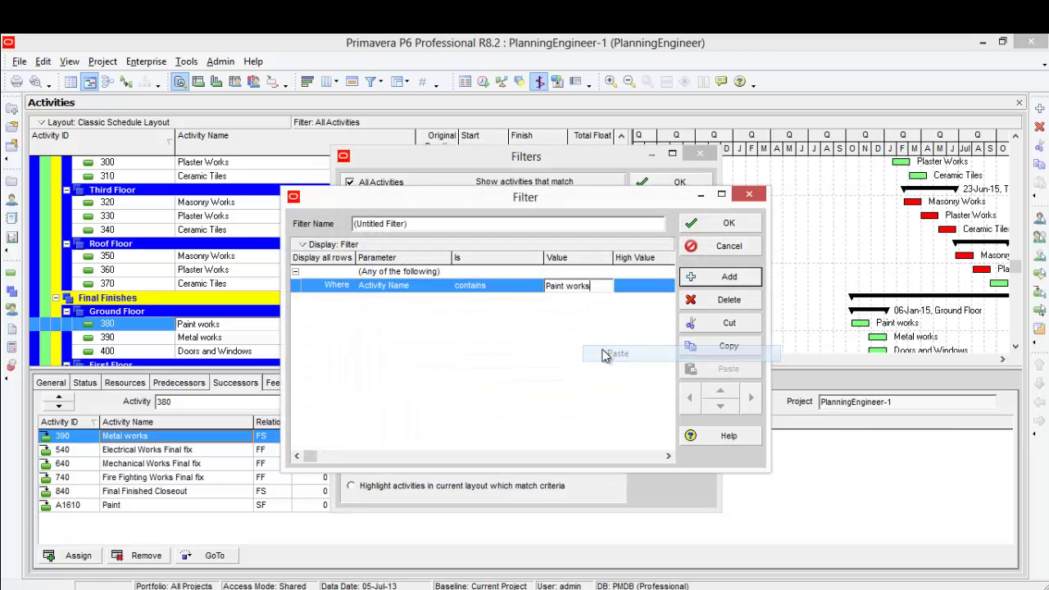
pyautogui.click(717, 223)
pyautogui.click(587, 414)
pyautogui.click(679, 236)
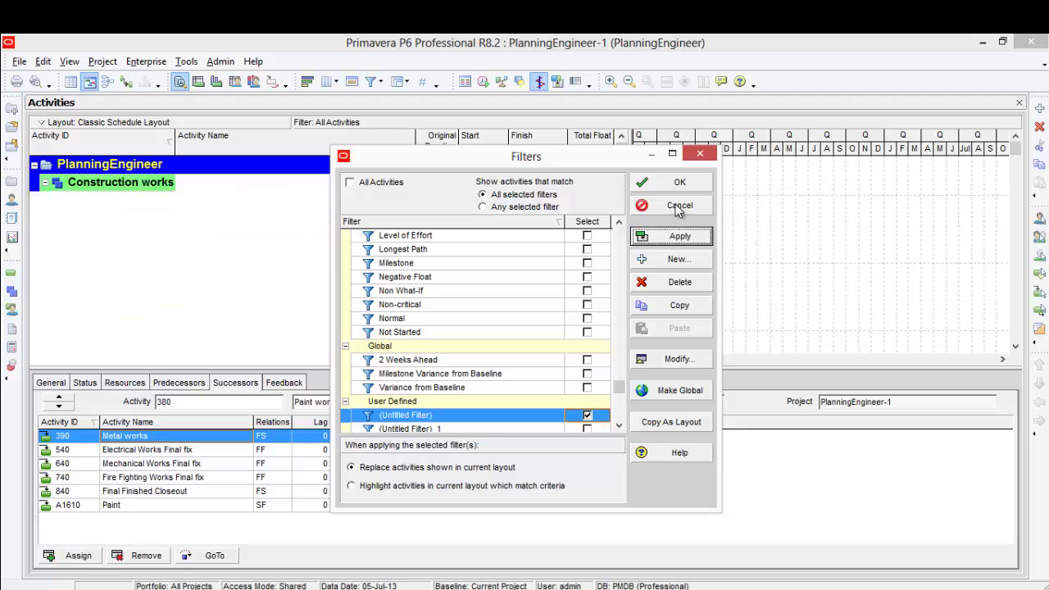
pyautogui.click(680, 182)
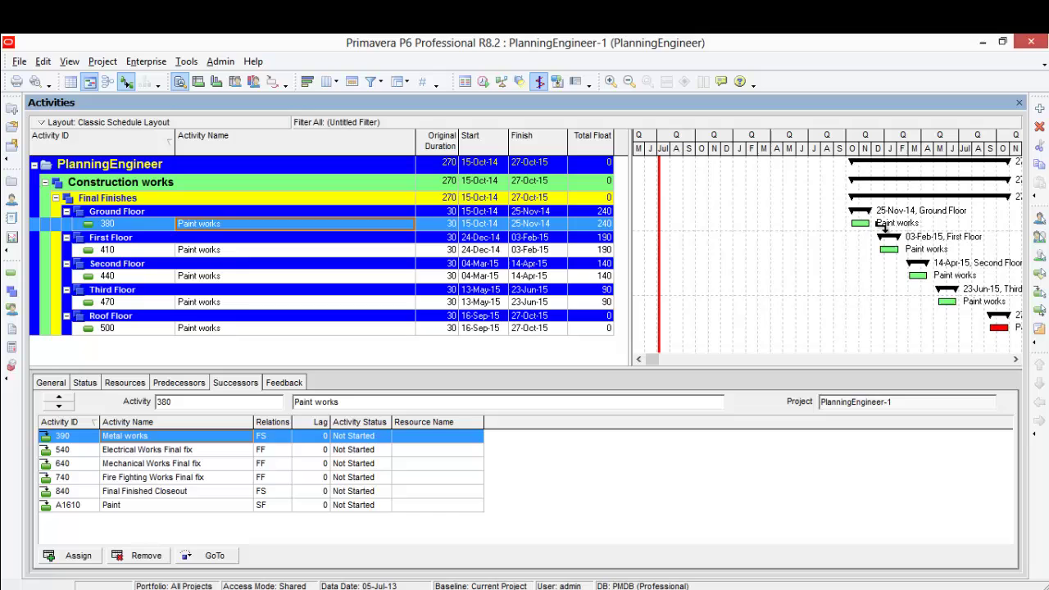
# - Link the Paint works activities finish-to-start from Ground Floor to Roof Floor and schedule the project with data date 05-Jul-13
pyautogui.moveTo(882, 229)
pyautogui.mouseDown()
pyautogui.moveTo(938, 306)
pyautogui.moveTo(994, 327)
pyautogui.mouseUp()
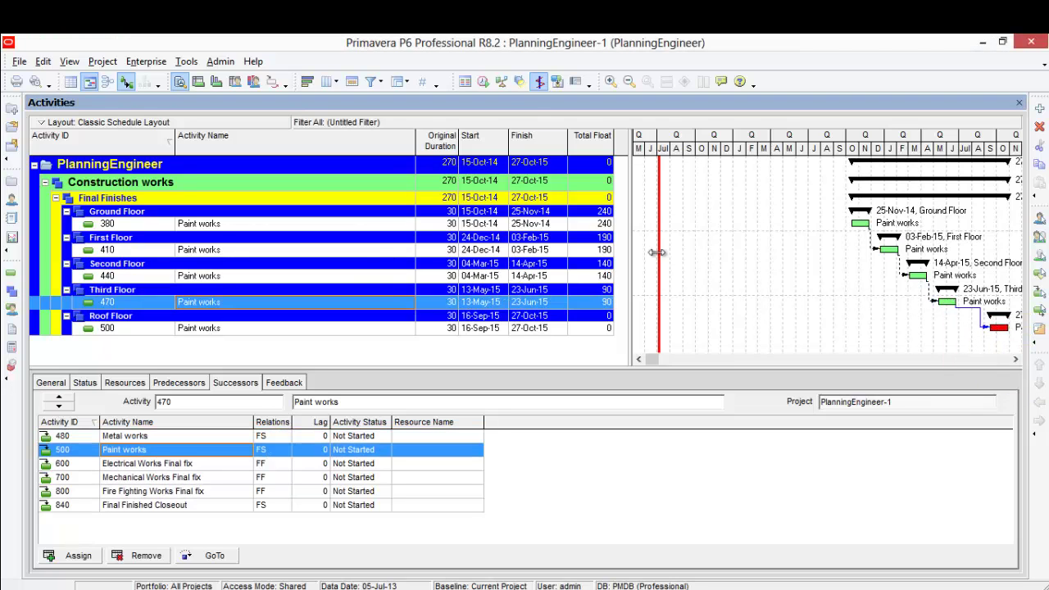
pyautogui.click(483, 83)
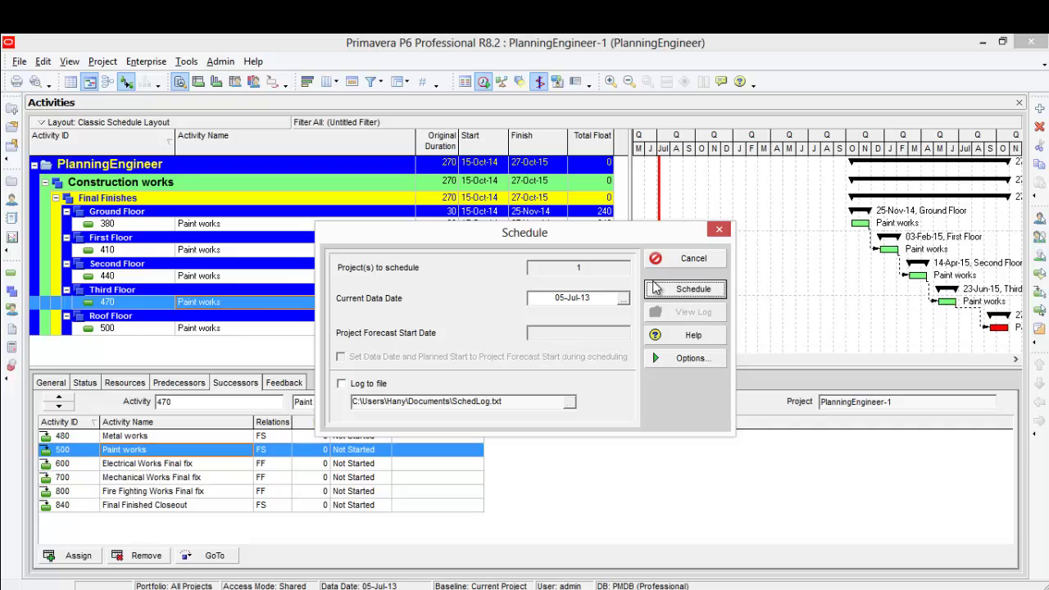
pyautogui.click(694, 291)
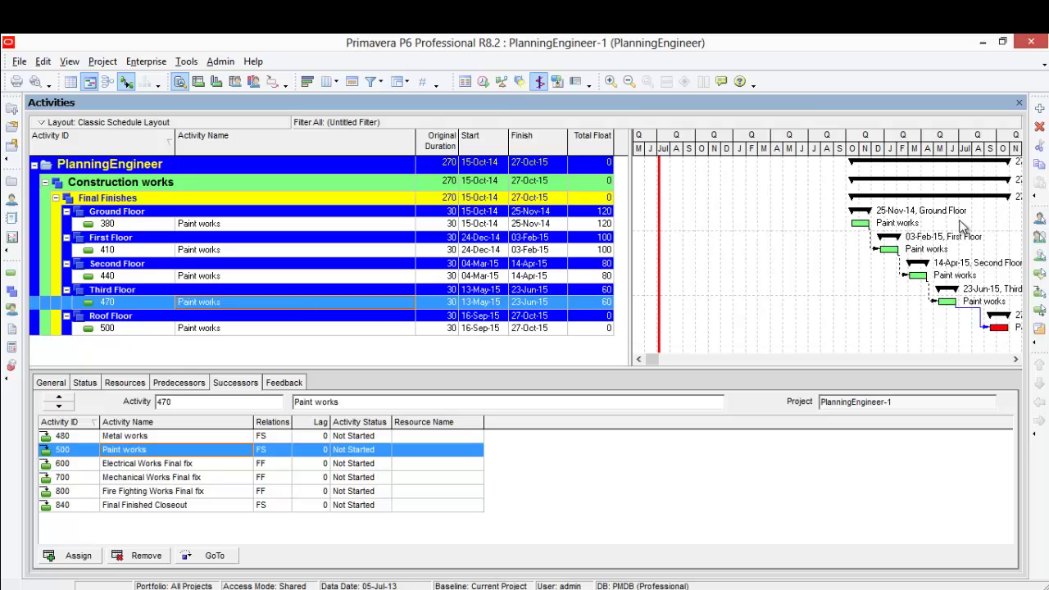
# - With the Ground Floor Paint works selected, restore the view of all activities and turn off the relationship lines
pyautogui.click(226, 225)
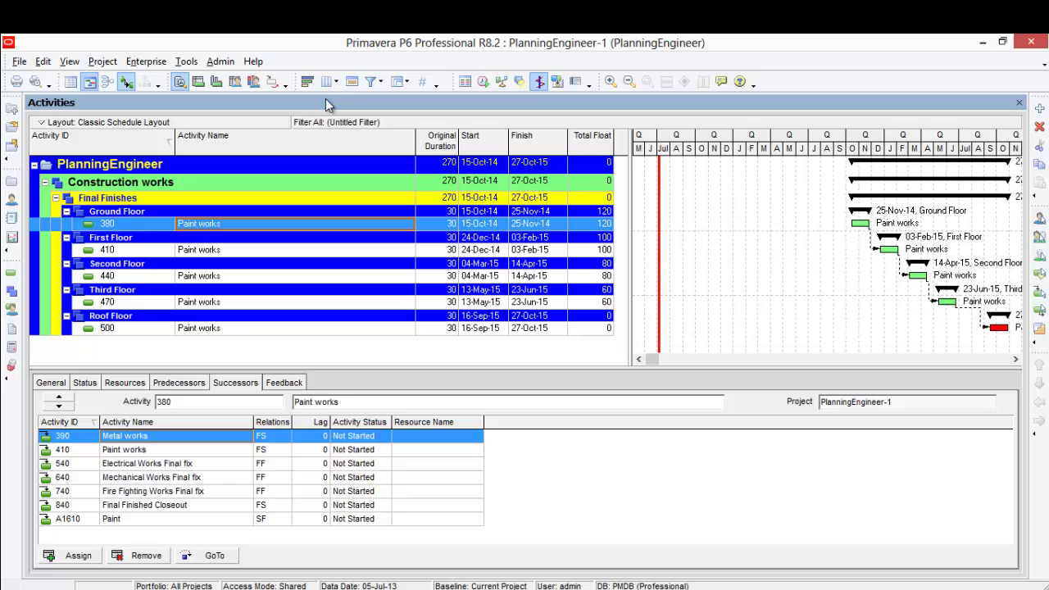
pyautogui.click(435, 85)
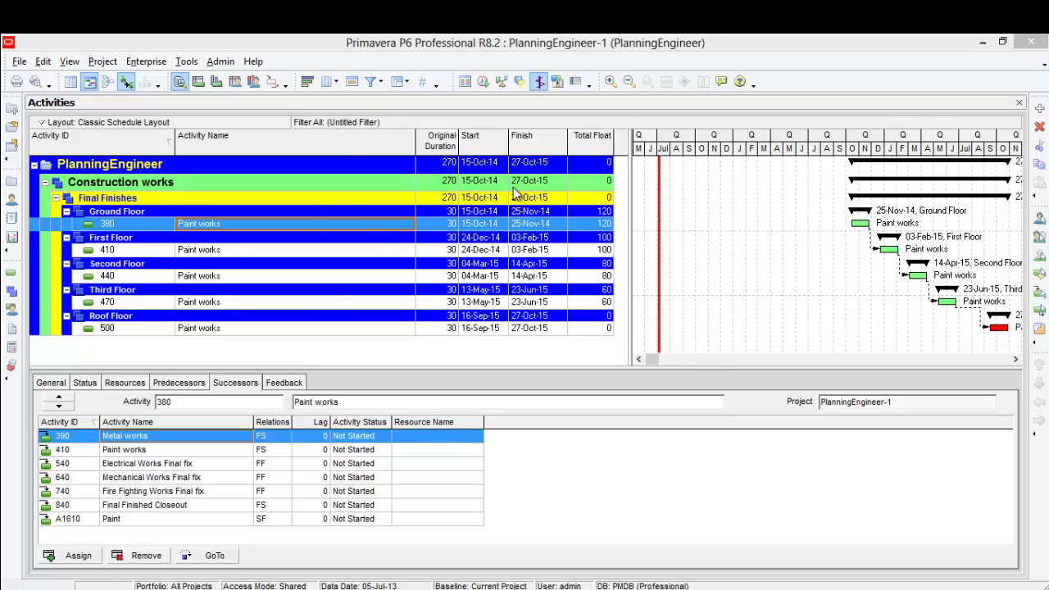
pyautogui.click(364, 182)
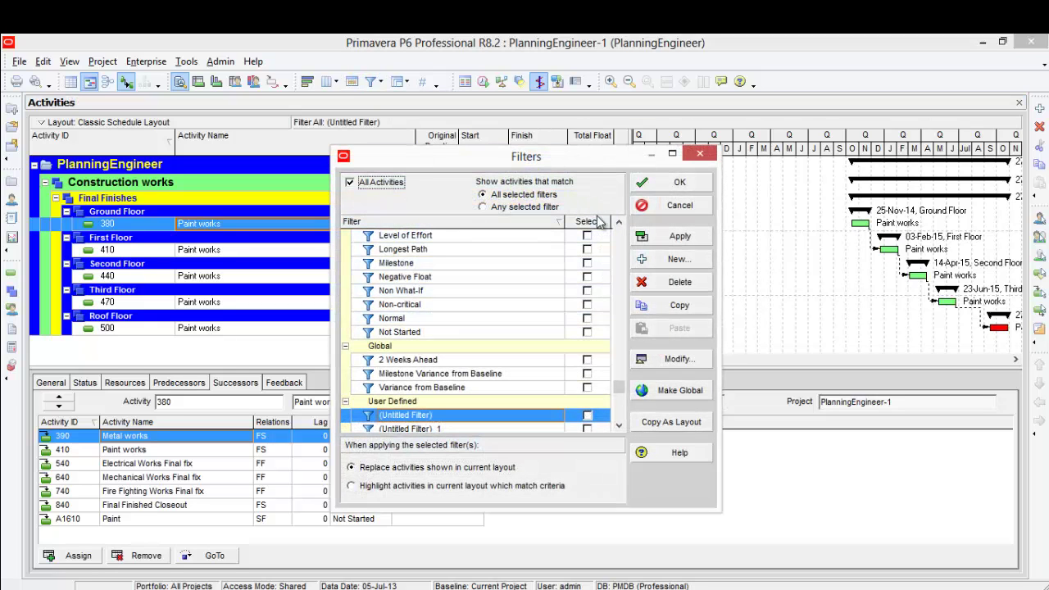
pyautogui.click(679, 235)
pyautogui.click(680, 182)
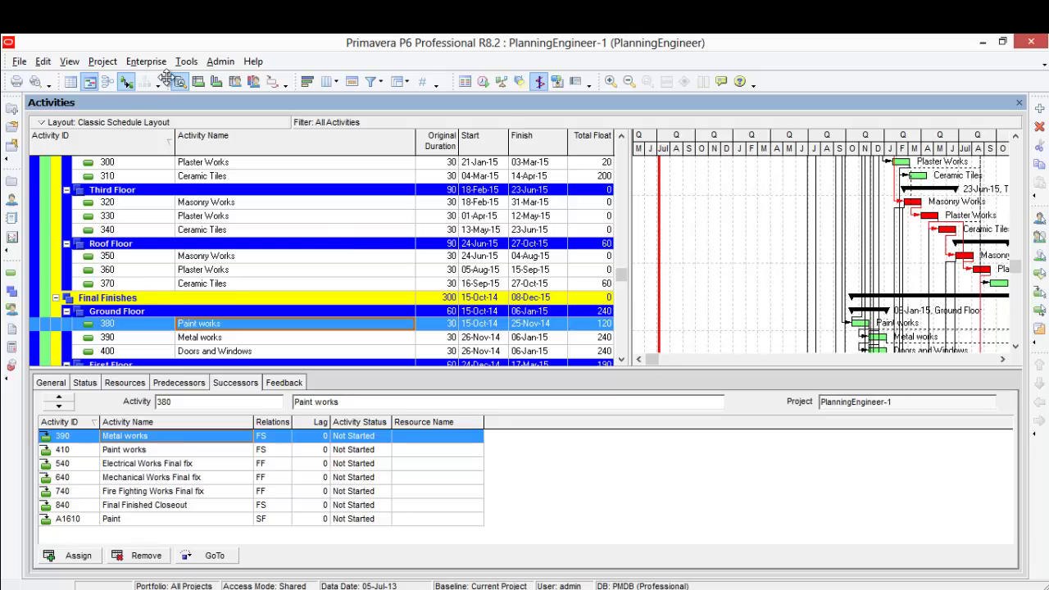
pyautogui.click(126, 81)
# - Review the total float of the Rough Finishes activities and copy the name of the Ground Floor Ceramic Tiles activity
pyautogui.scroll(1, 534, 296)
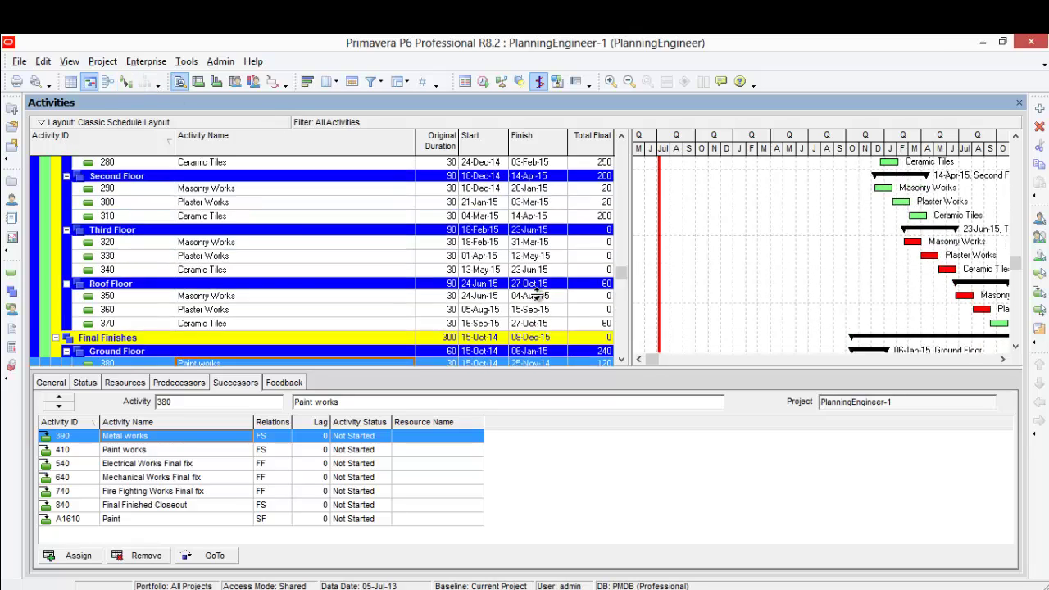
pyautogui.scroll(1, 535, 296)
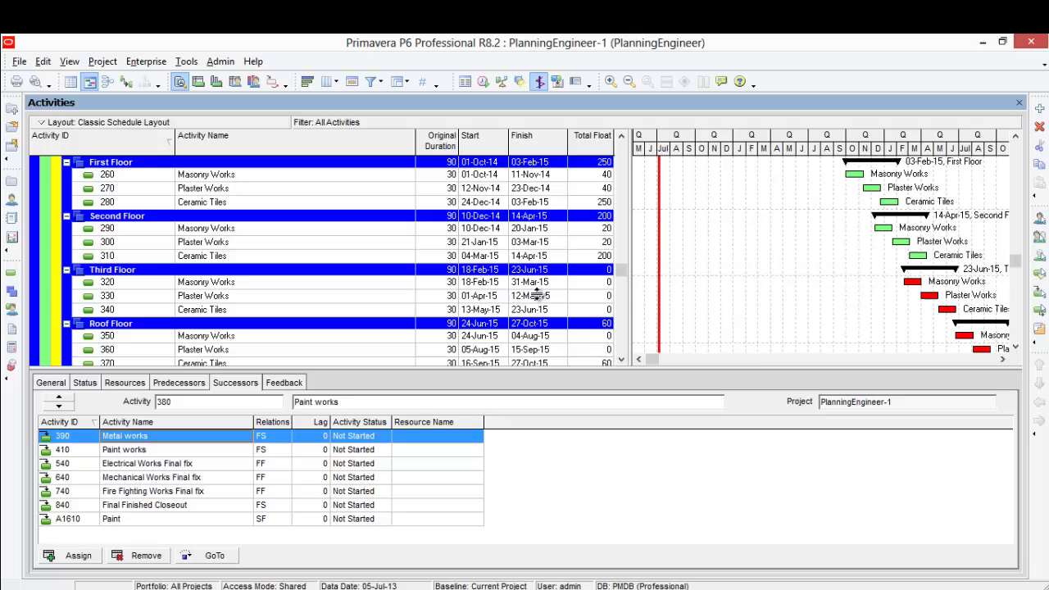
pyautogui.scroll(8, 428, 274)
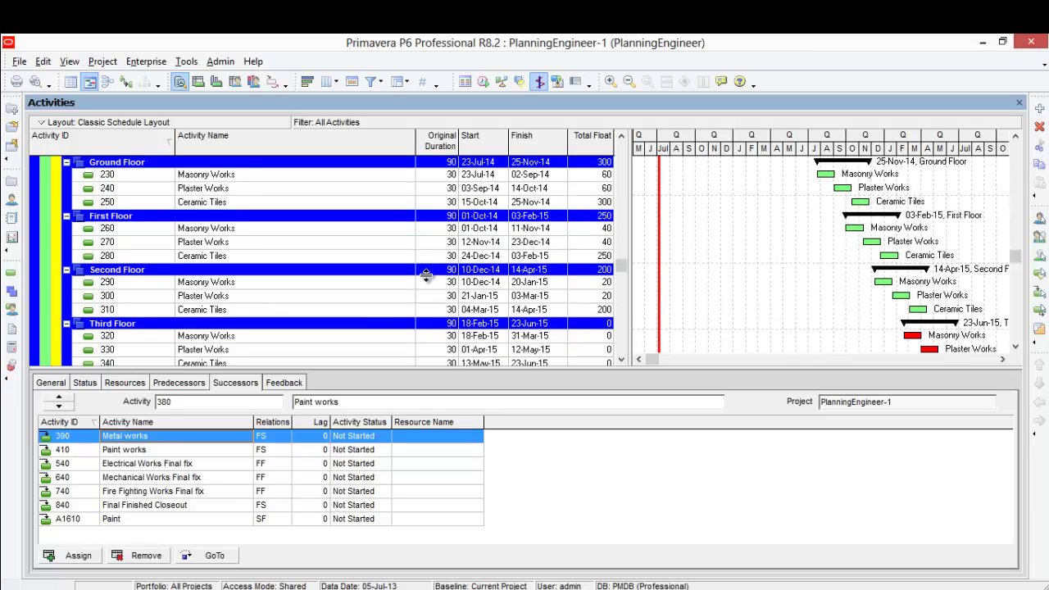
pyautogui.scroll(-5, 427, 276)
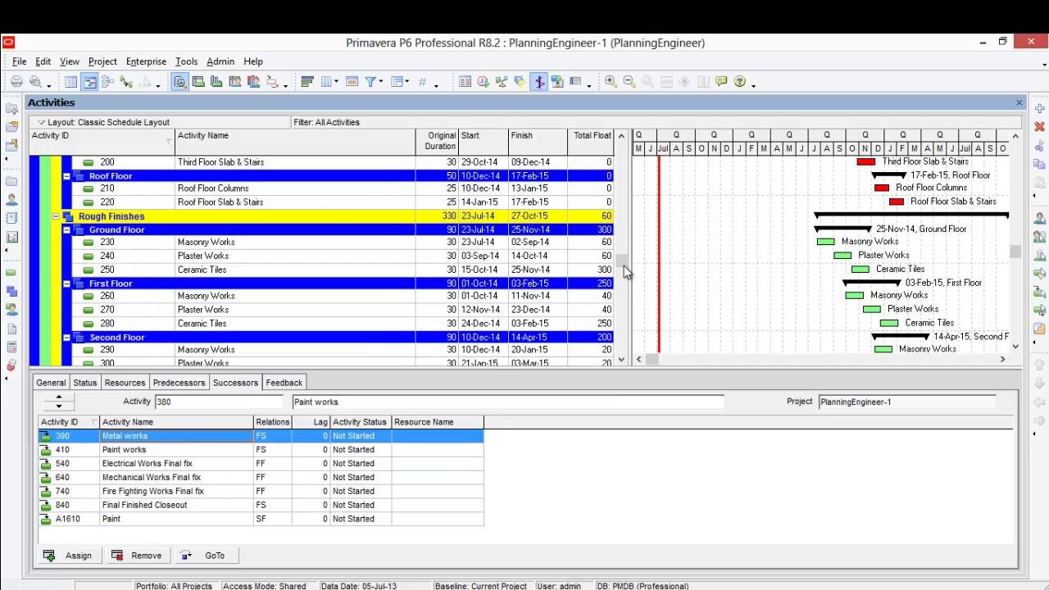
pyautogui.click(605, 272)
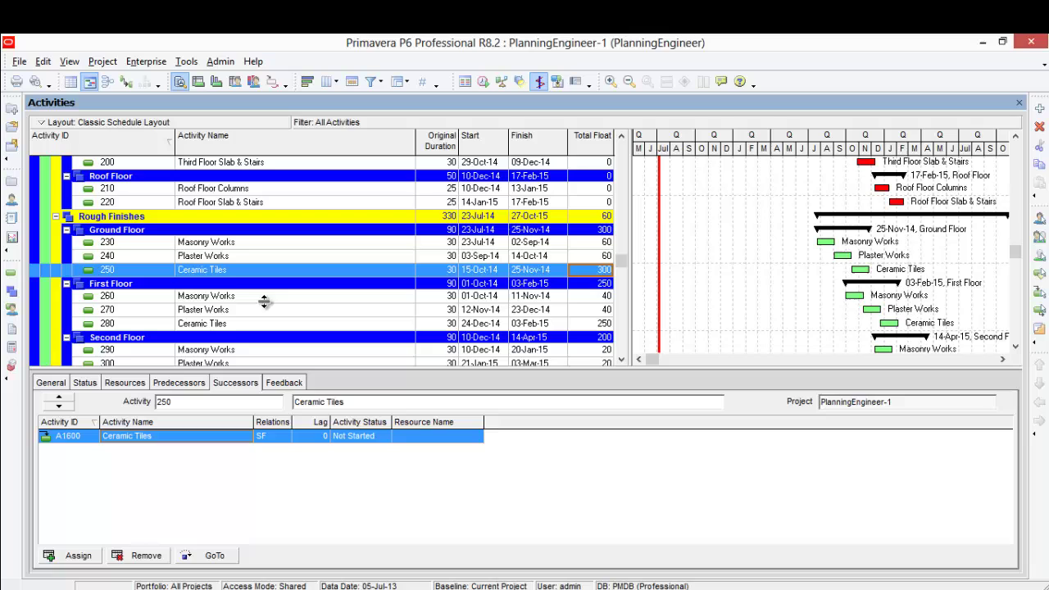
pyautogui.click(238, 268)
pyautogui.click(242, 275)
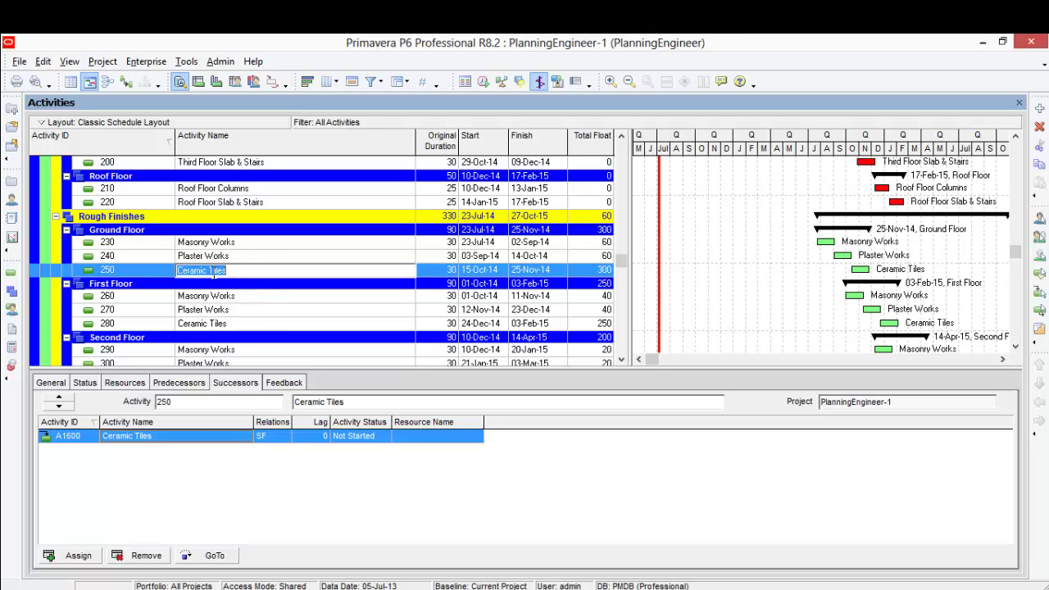
pyautogui.rightClick(214, 273)
pyautogui.click(262, 321)
pyautogui.click(235, 296)
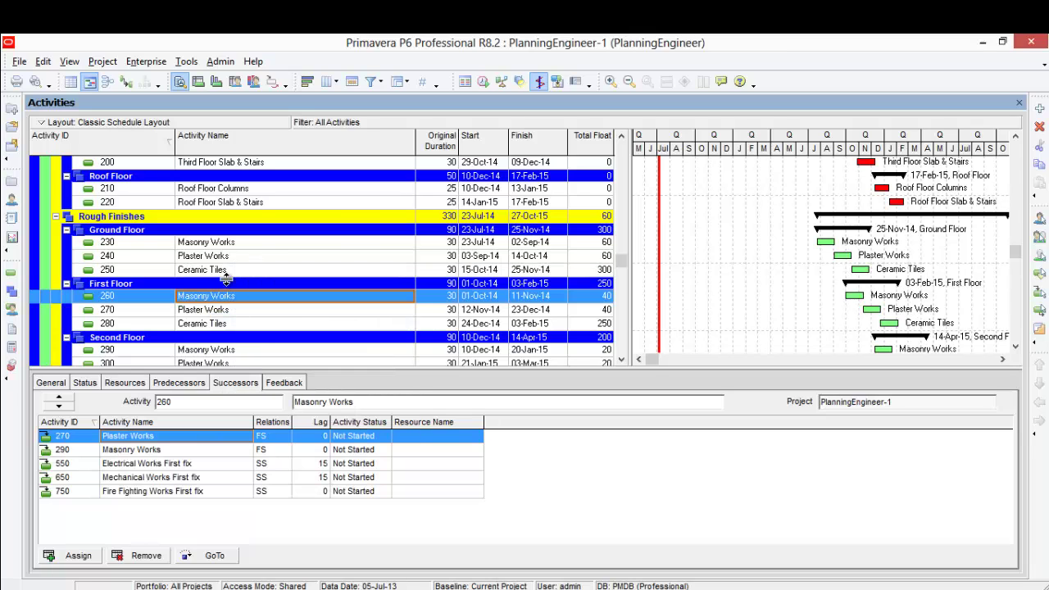
pyautogui.click(226, 270)
# - Apply the untitled filter with Activity Name contains Ceramic Tiles, and display the relationship lines for the Construction works activities
pyautogui.click(381, 82)
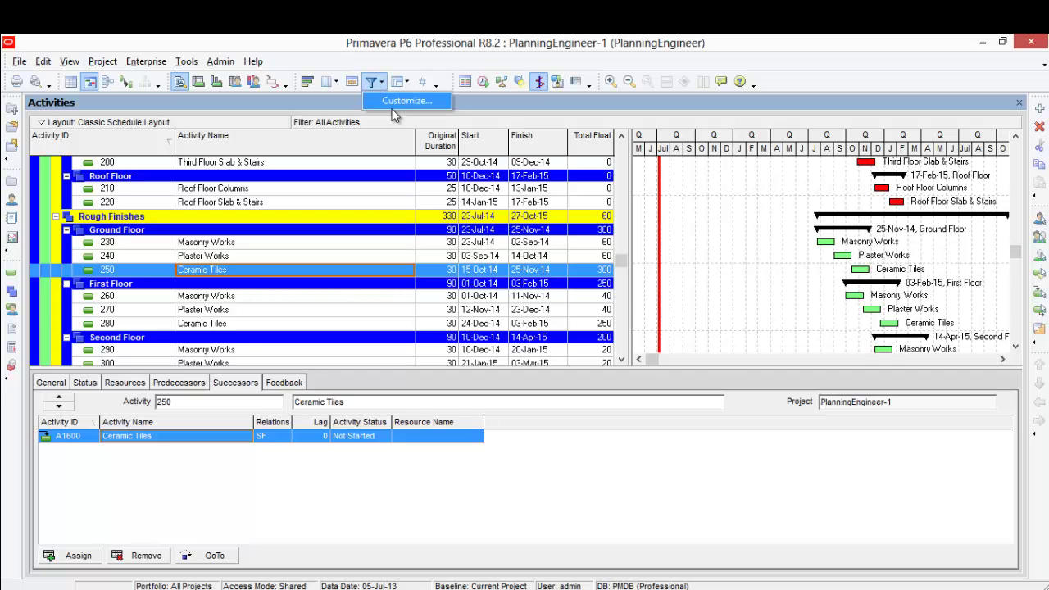
pyautogui.click(396, 100)
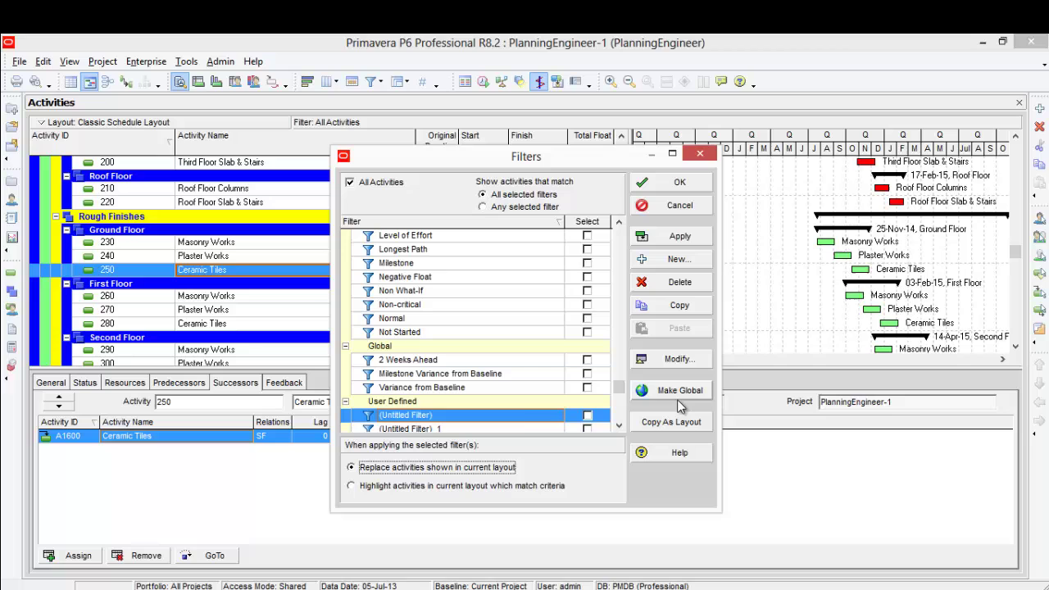
pyautogui.doubleClick(506, 414)
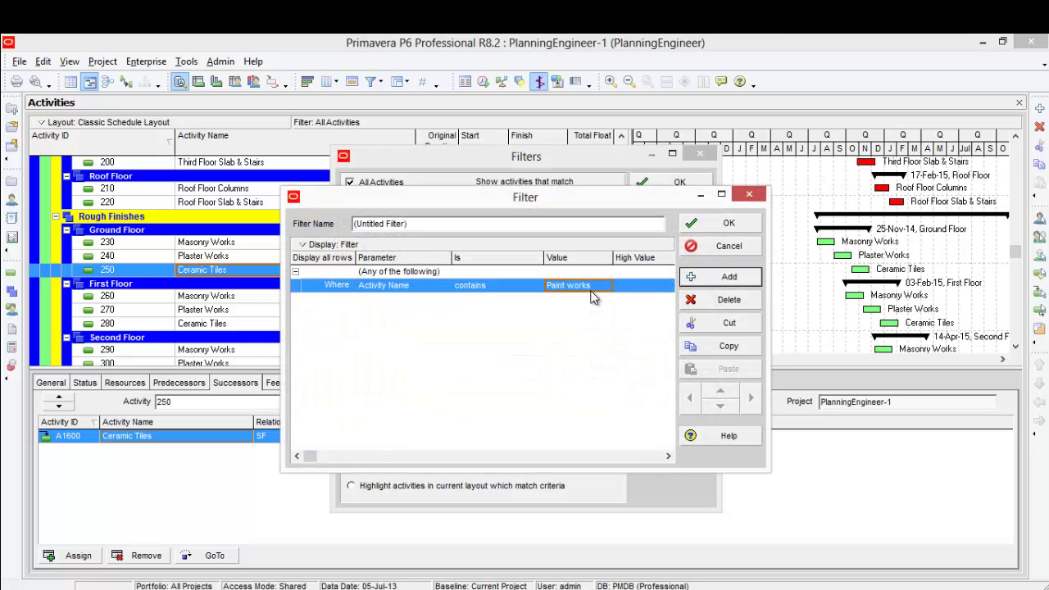
pyautogui.click(591, 287)
pyautogui.rightClick(602, 287)
pyautogui.click(623, 355)
pyautogui.click(729, 223)
pyautogui.click(587, 415)
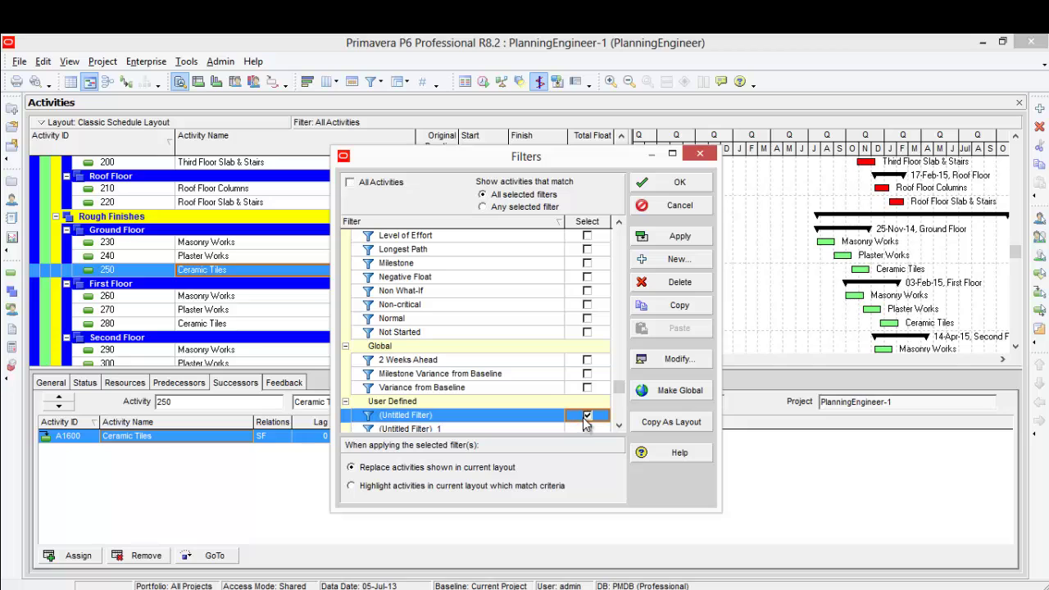
pyautogui.click(681, 237)
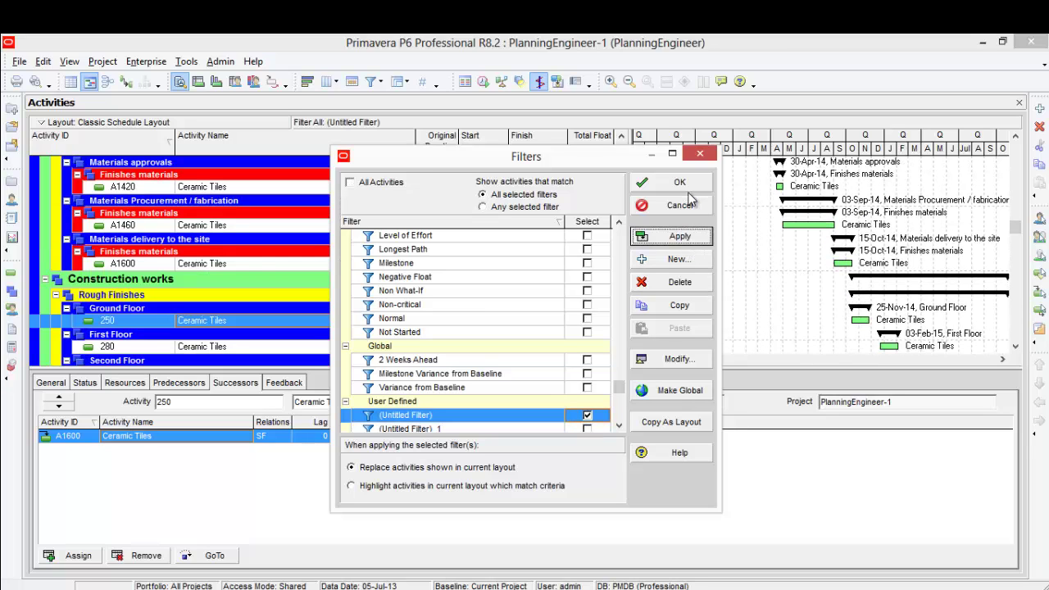
pyautogui.click(680, 182)
pyautogui.scroll(-3, 794, 259)
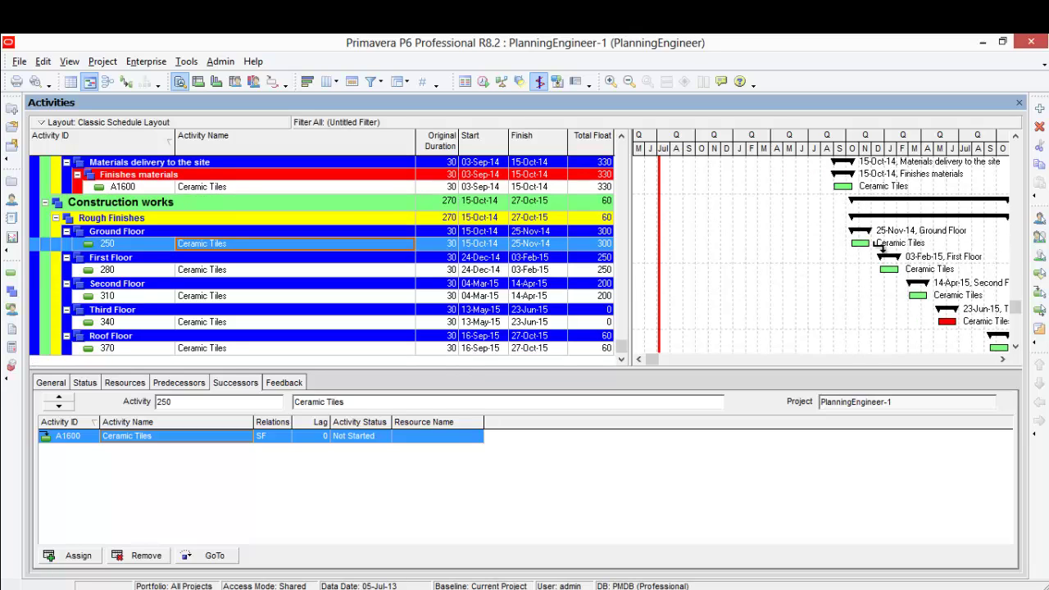
pyautogui.click(125, 81)
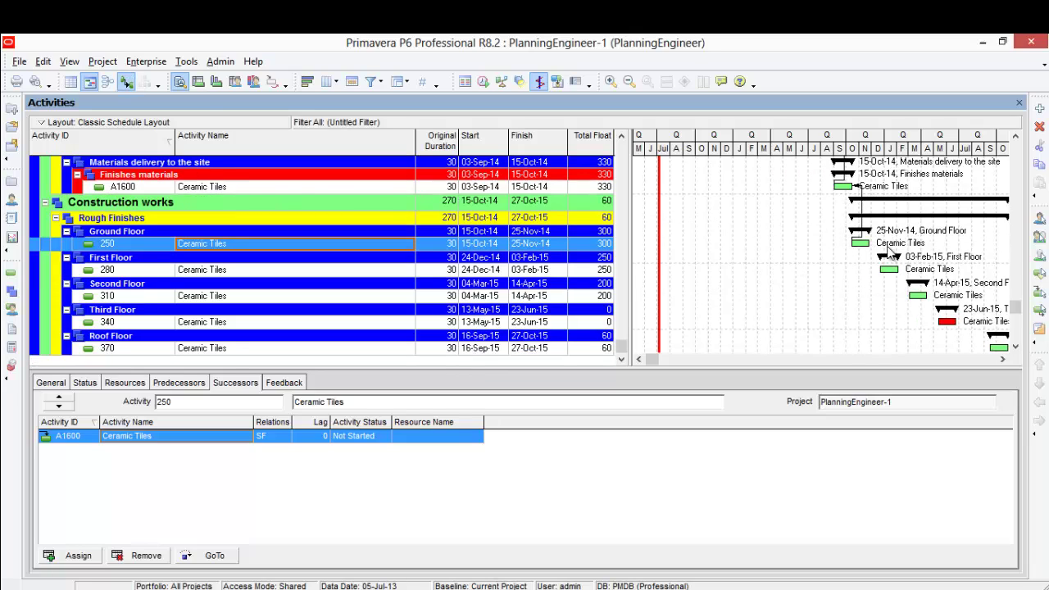
# - Link the Ceramic Tiles activities finish-to-start from Ground Floor to Roof Floor and schedule the project with data date 05-Jul-13
pyautogui.moveTo(878, 246); pyautogui.dragTo(995, 327)
pyautogui.scroll(-1, 925, 265)
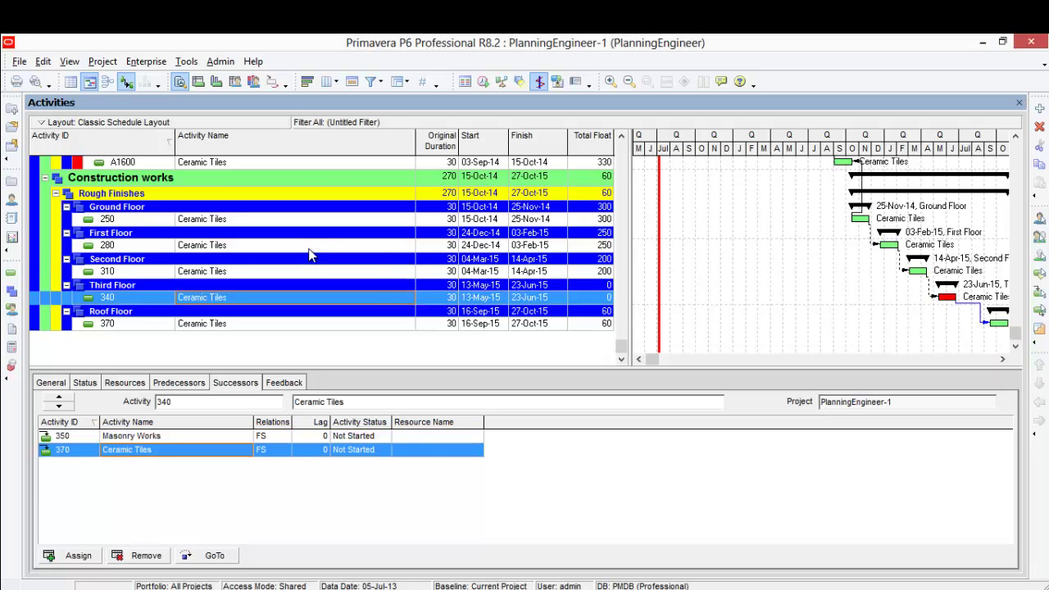
pyautogui.click(486, 84)
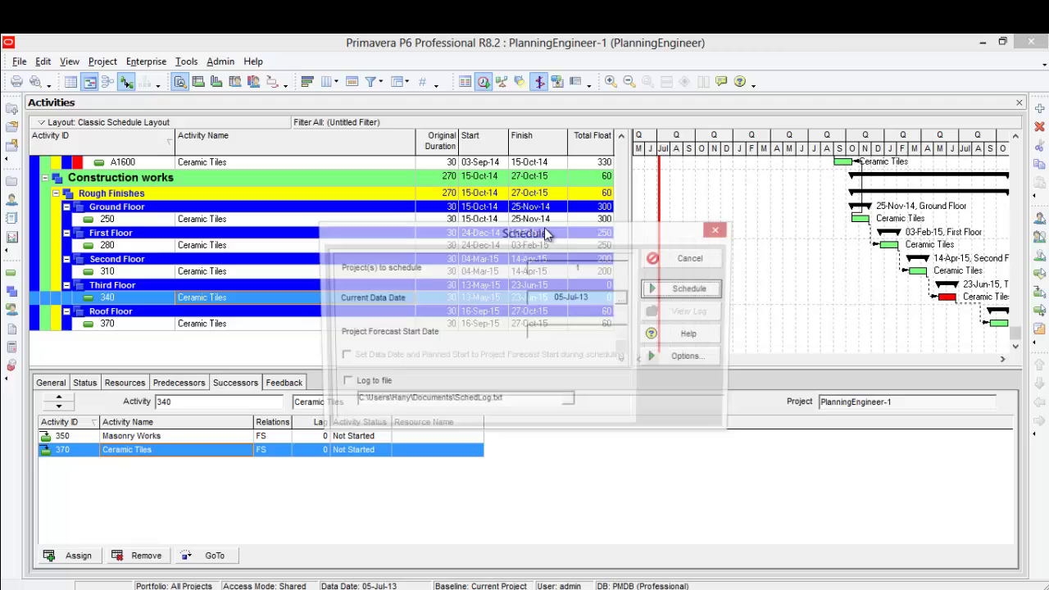
pyautogui.click(667, 291)
pyautogui.scroll(2, 328, 270)
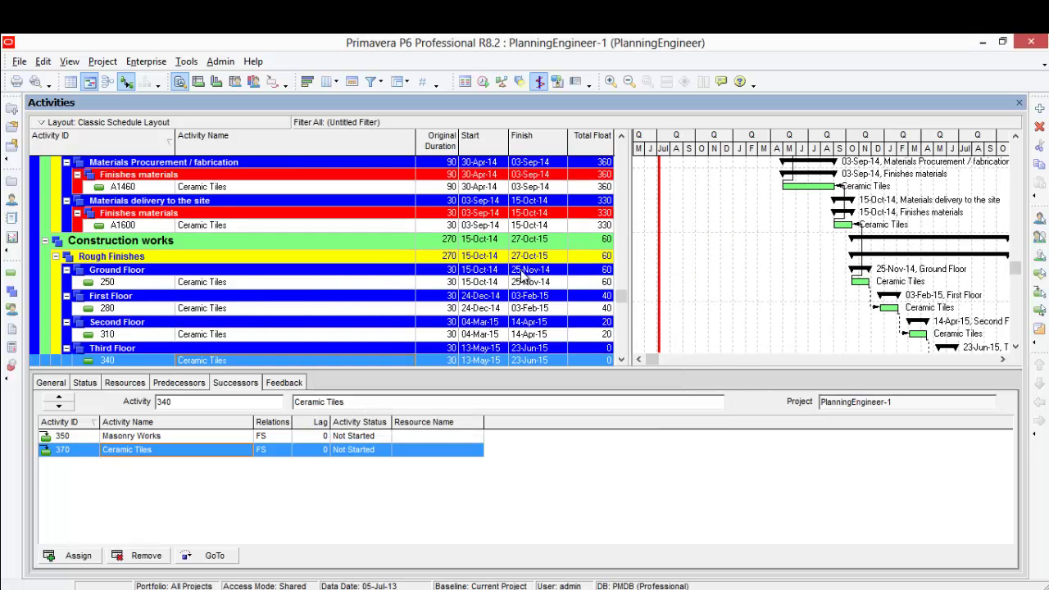
# - With the Ground Floor Ceramic Tiles activity selected, restore the view of all activities and turn off the relationship lines
pyautogui.click(236, 282)
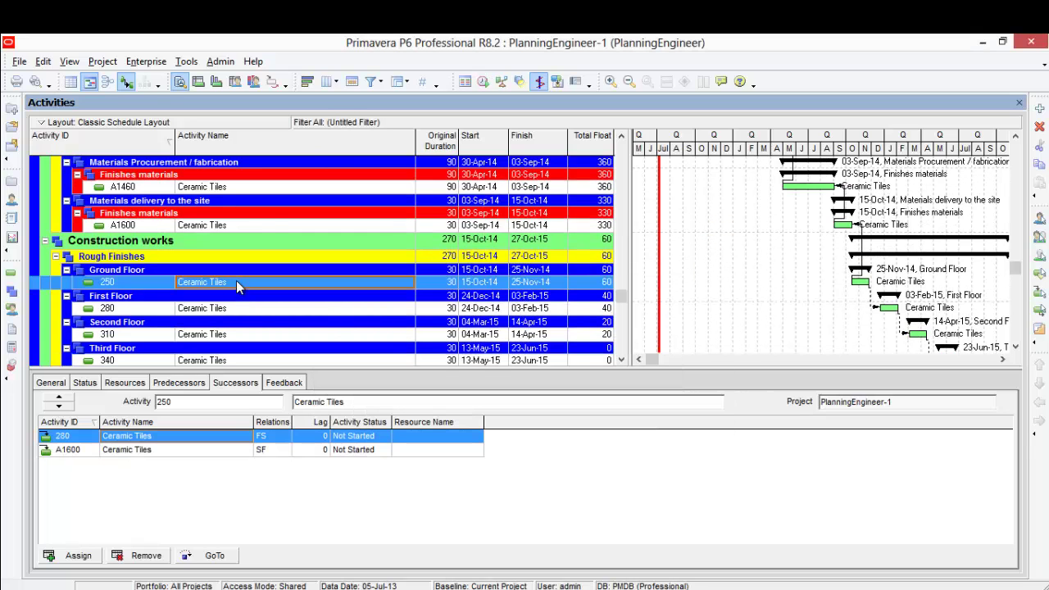
pyautogui.click(374, 82)
pyautogui.click(400, 101)
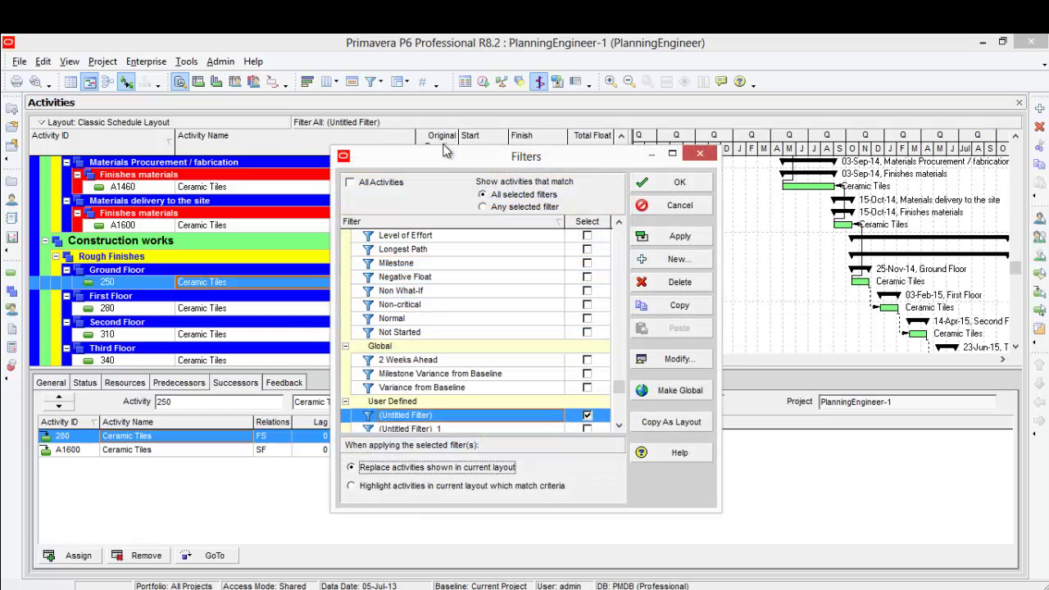
pyautogui.click(350, 182)
pyautogui.click(680, 236)
pyautogui.click(679, 182)
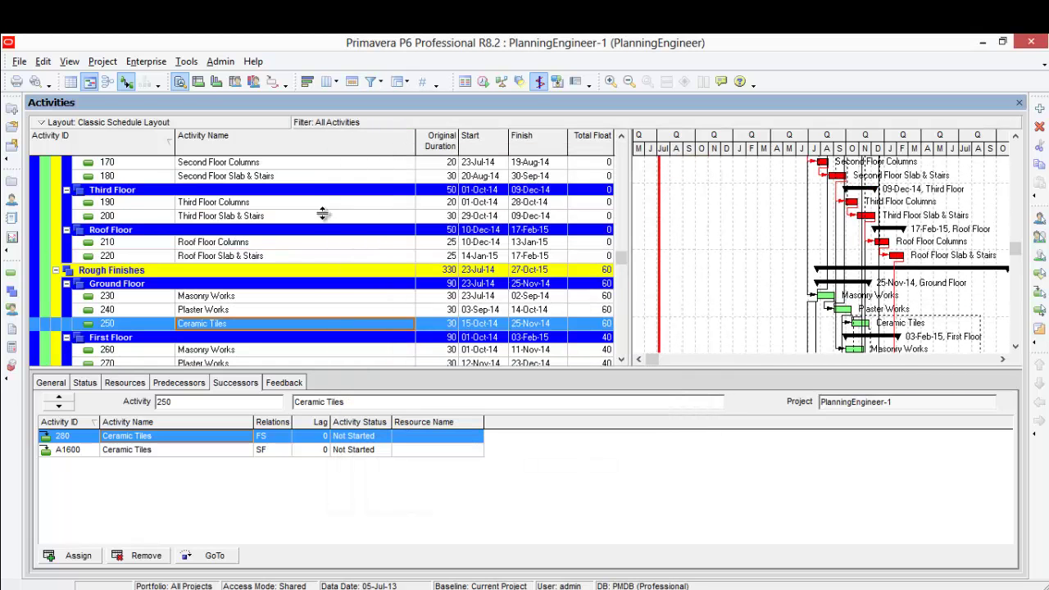
pyautogui.click(127, 84)
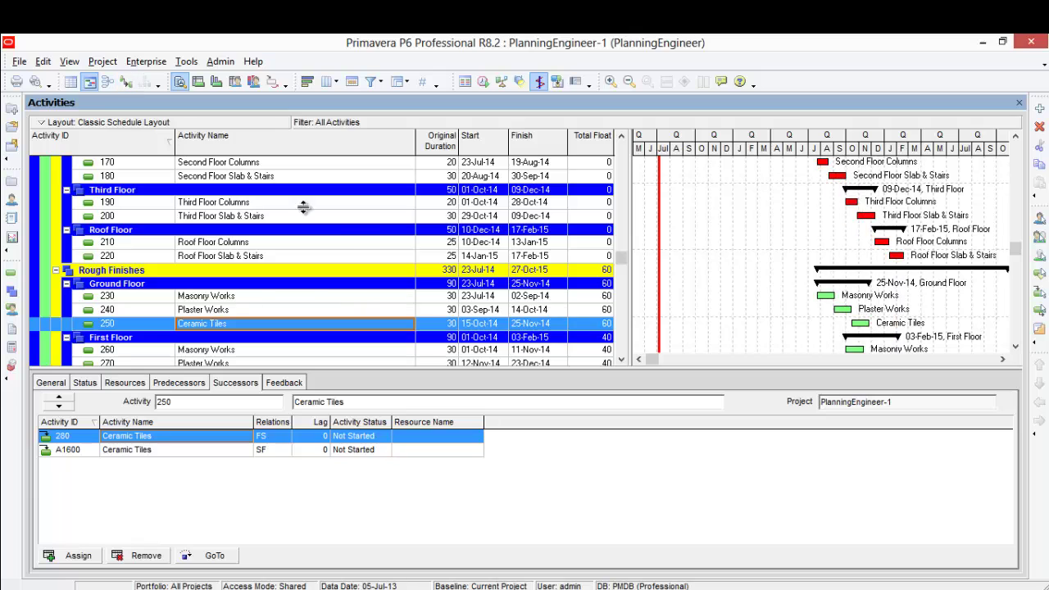
# - Examine the total float of the Superstructure, Rough Finishes and Final Finishes activities floor by floor
pyautogui.scroll(-2, 363, 234)
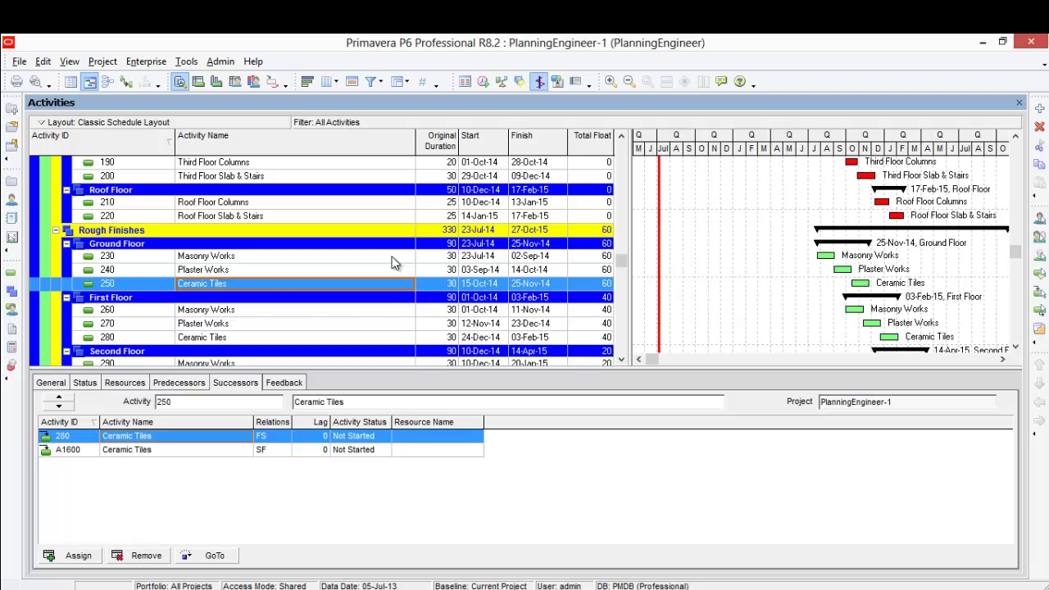
pyautogui.scroll(-5, 392, 262)
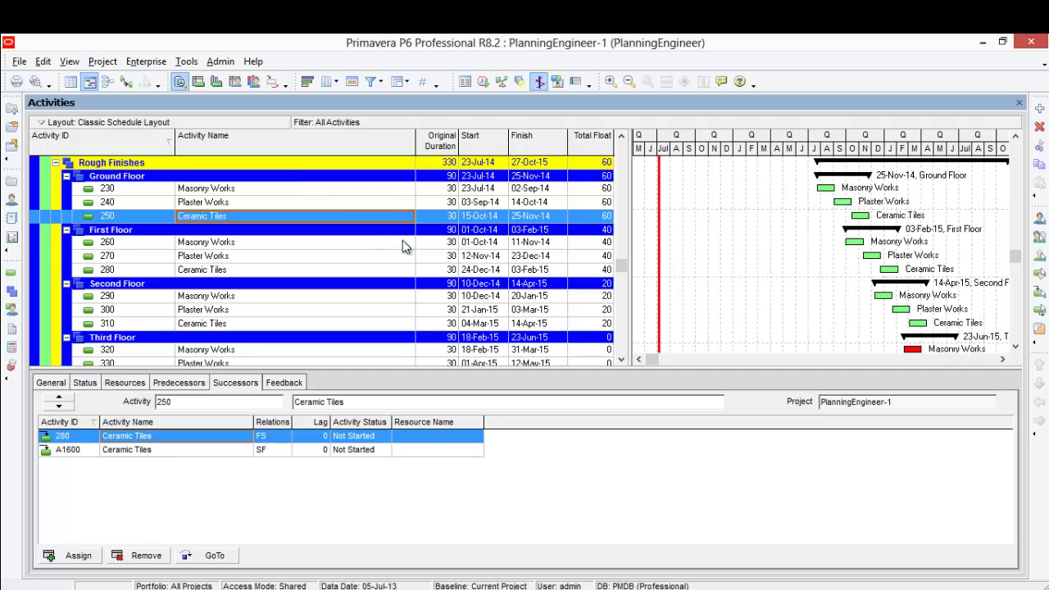
pyautogui.scroll(-6, 406, 245)
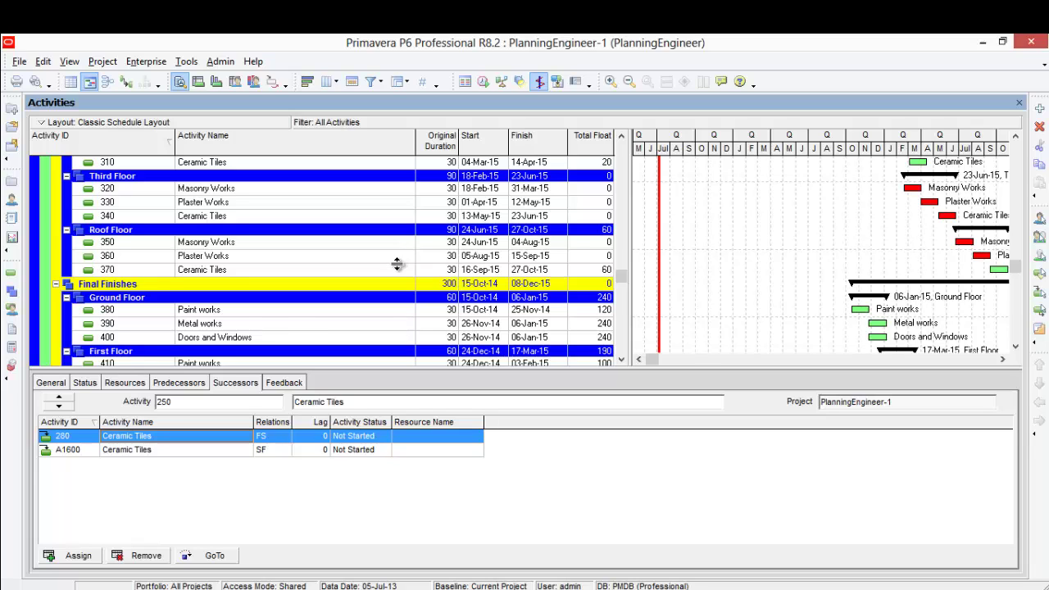
pyautogui.scroll(-5, 398, 262)
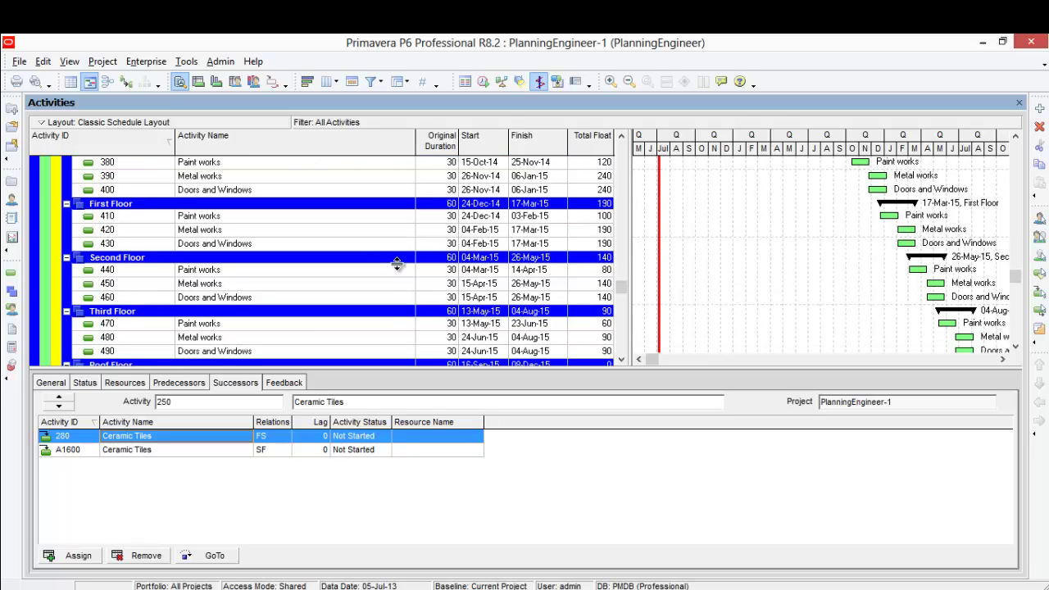
pyautogui.scroll(10, 397, 263)
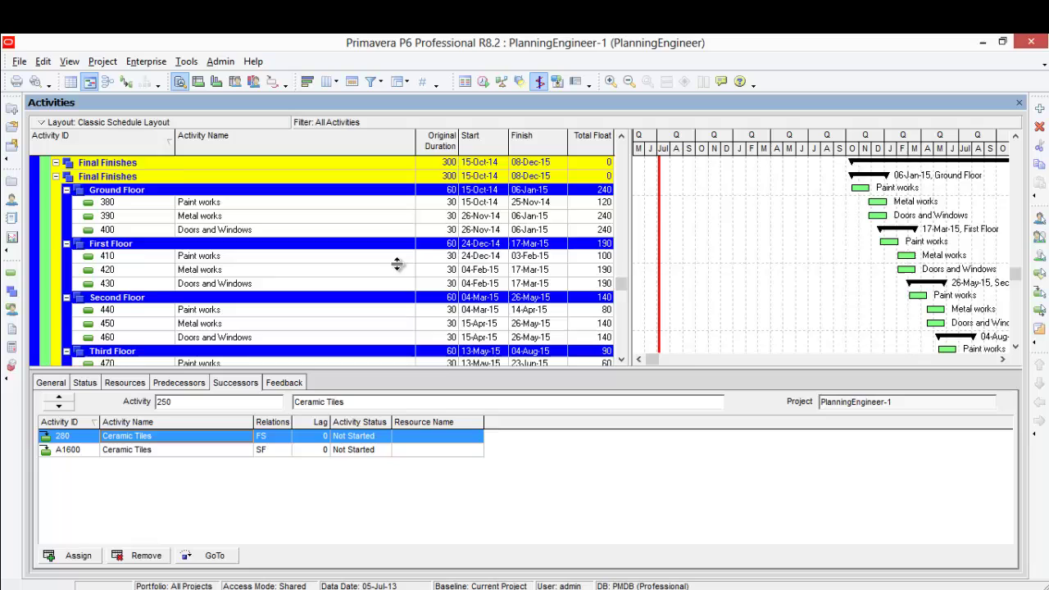
pyautogui.scroll(1, 396, 263)
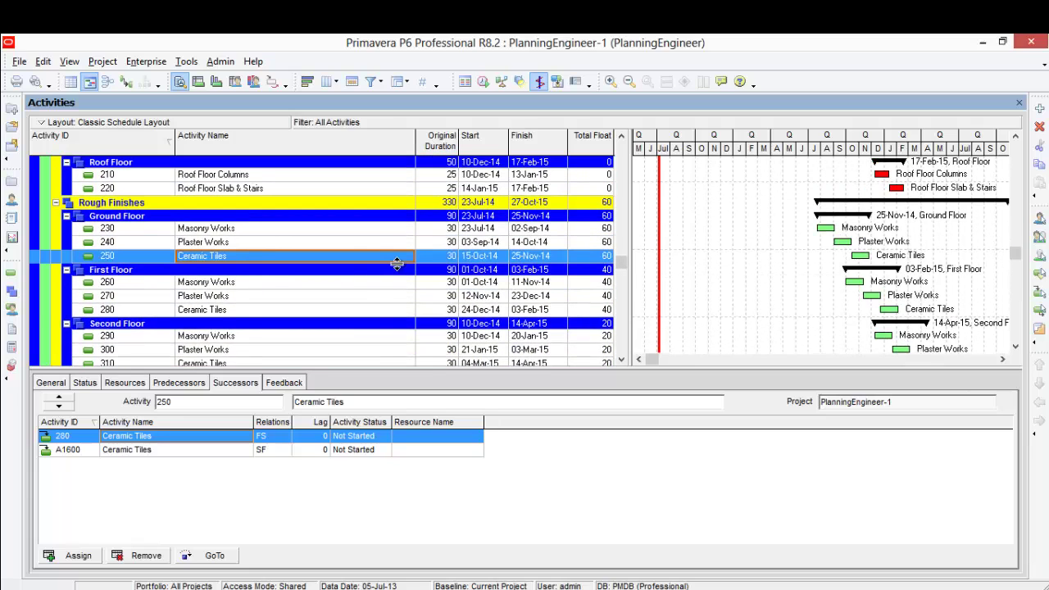
pyautogui.scroll(4, 397, 263)
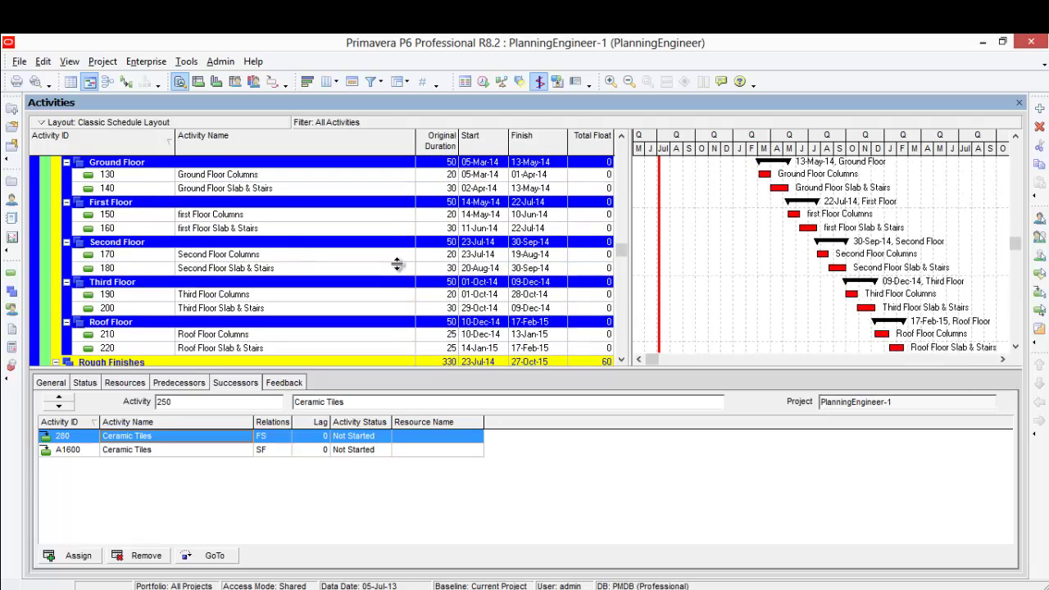
pyautogui.scroll(4, 397, 263)
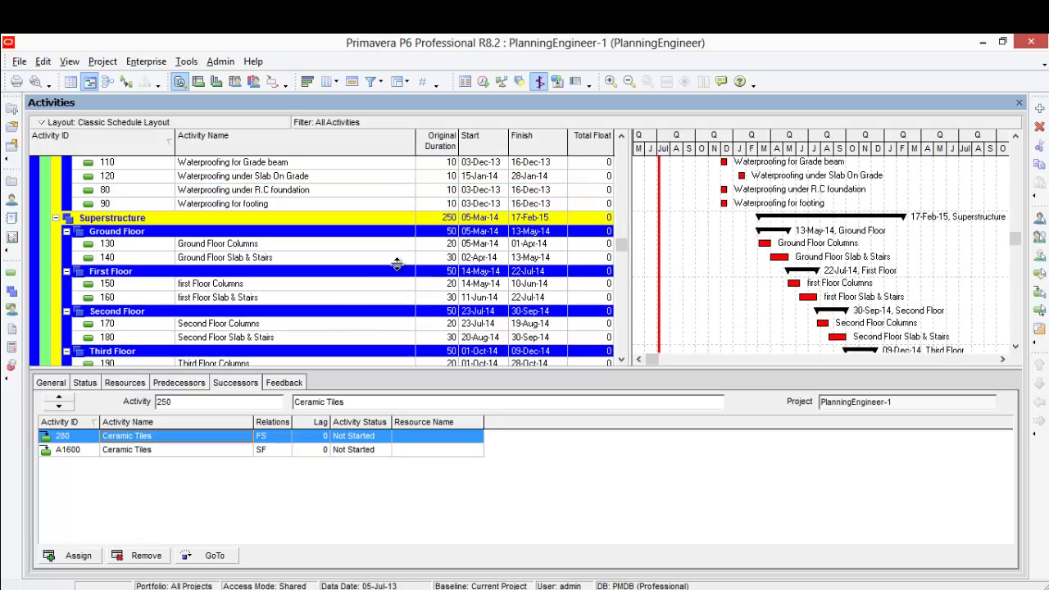
pyautogui.scroll(-4, 397, 264)
pyautogui.scroll(-12, 397, 263)
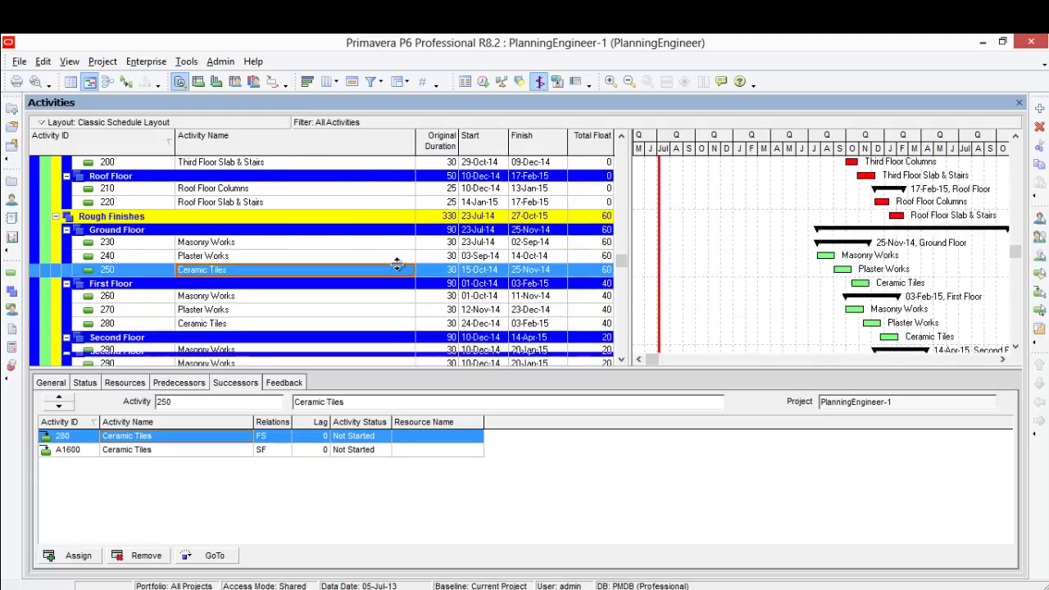
pyautogui.scroll(-2, 397, 263)
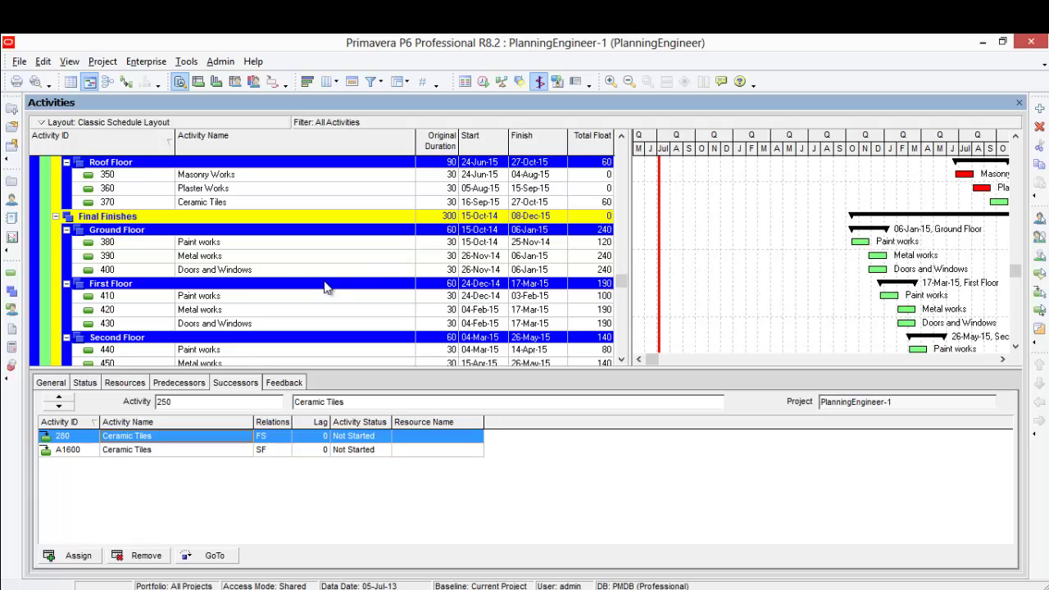
pyautogui.scroll(3, 298, 280)
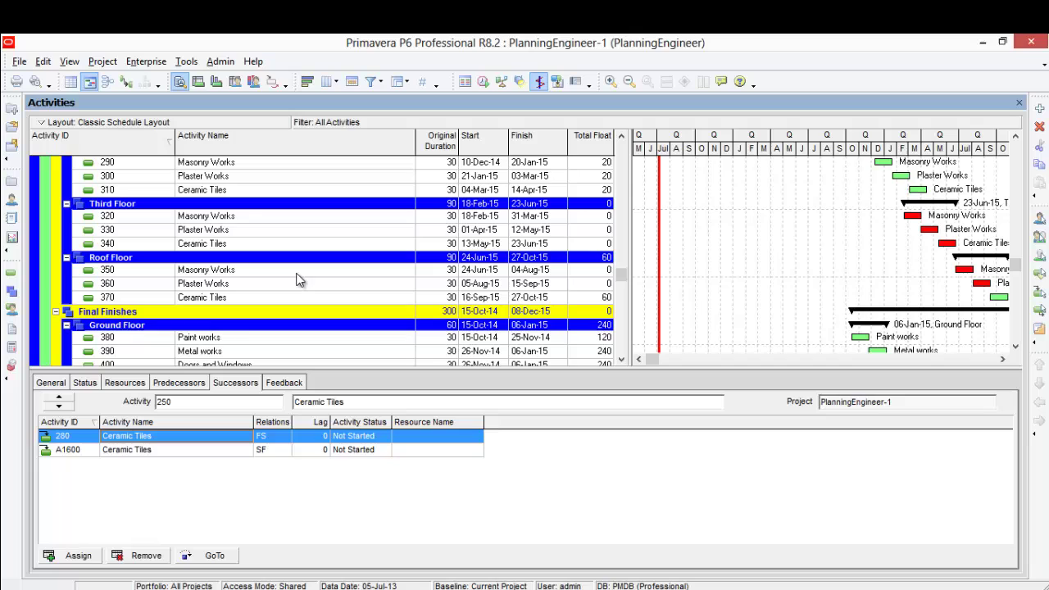
pyautogui.scroll(-2, 298, 279)
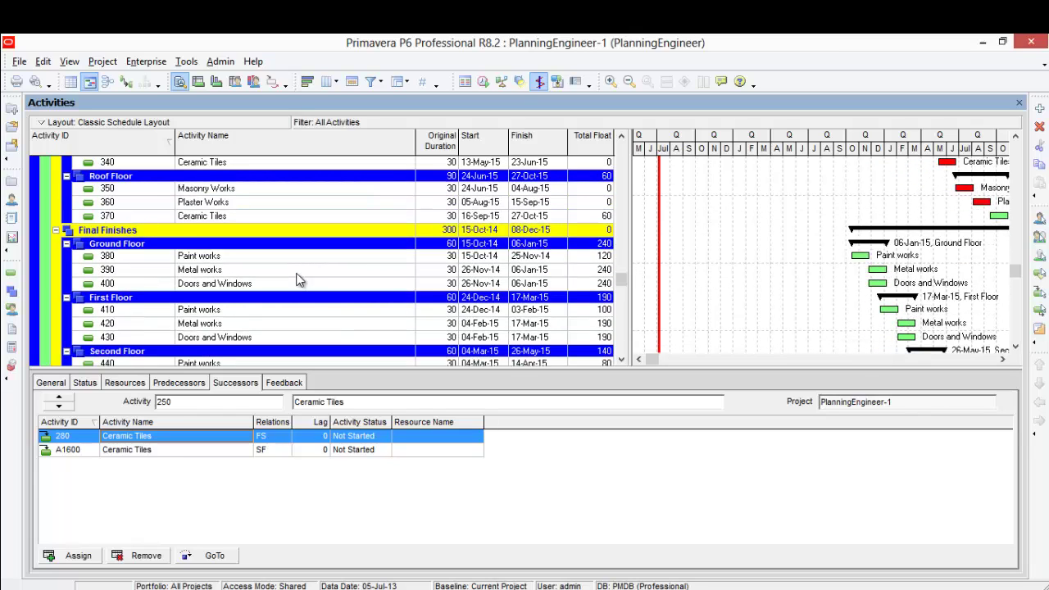